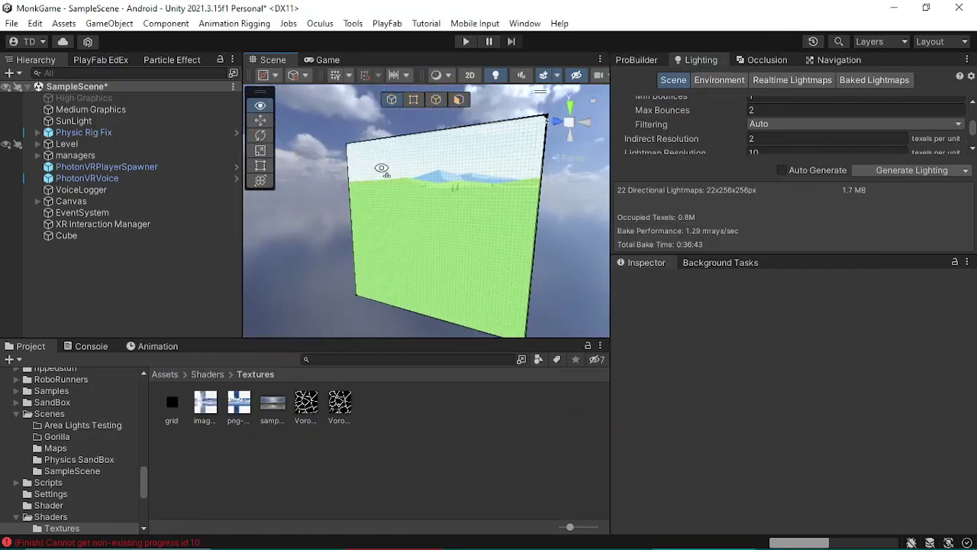
Fly the Scene camera in until the grid-covered green holowall plane fills the view
{"action": "right_click_drag", "start_coordinate": [382, 168], "coordinate": [718, 193]}
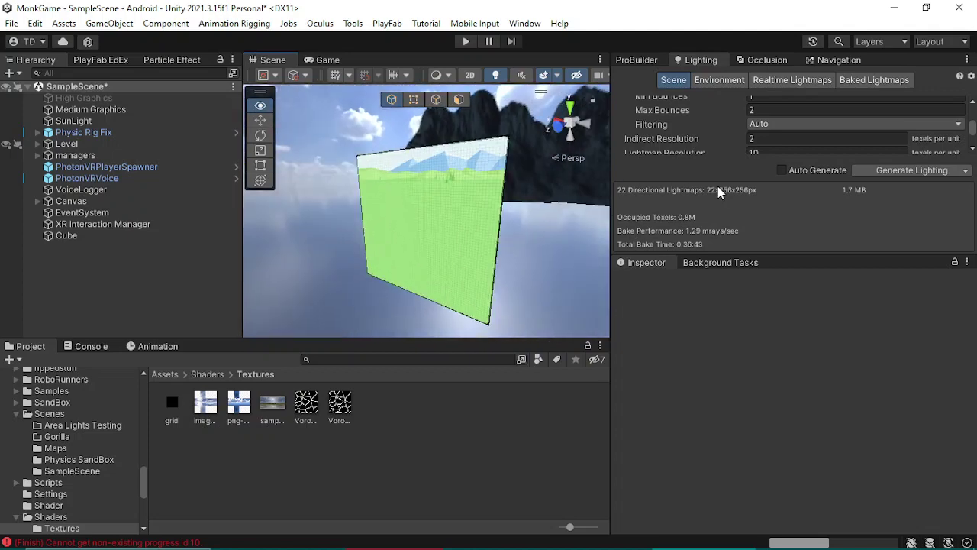
{"action": "mouse_move", "coordinate": [717, 193]}
{"action": "right_mouse_down"}
{"action": "mouse_move", "coordinate": [500, 158]}
{"action": "mouse_move", "coordinate": [185, 157]}
{"action": "mouse_move", "coordinate": [460, 150]}
{"action": "mouse_move", "coordinate": [585, 164]}
{"action": "right_mouse_up"}
Minimise Unity and reach the Download files section of the mod.io Bootleg Holowall Shader page
{"action": "left_click", "coordinate": [706, 539]}
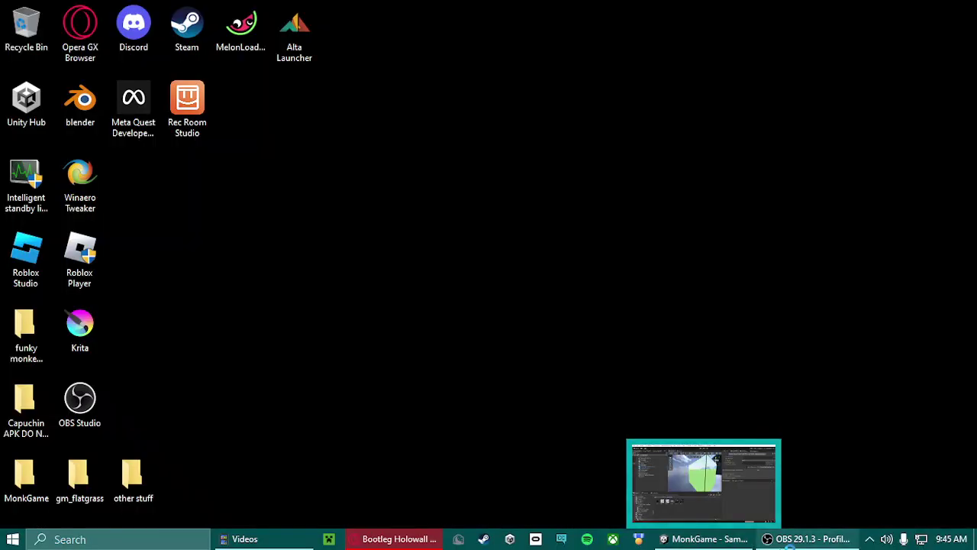
{"action": "left_click", "coordinate": [801, 539]}
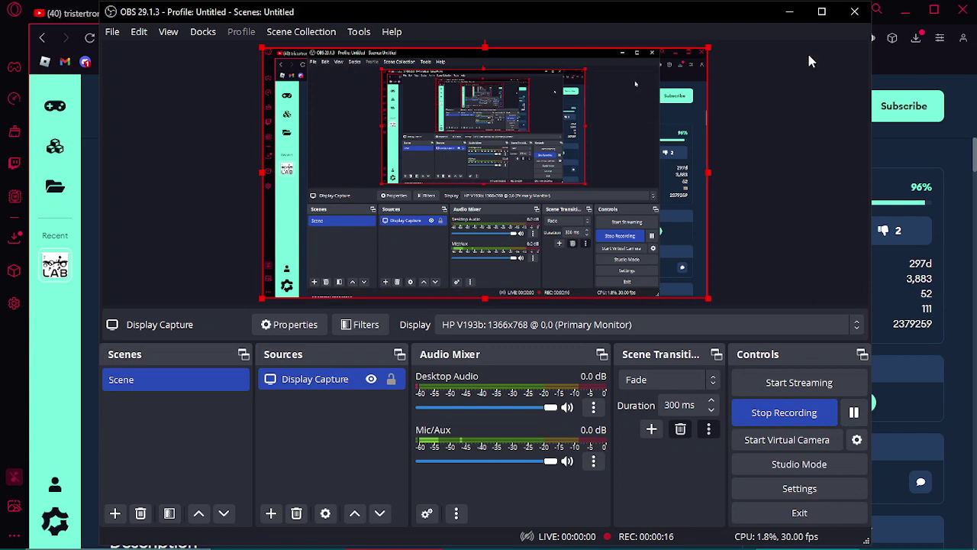
{"action": "left_click", "coordinate": [795, 14]}
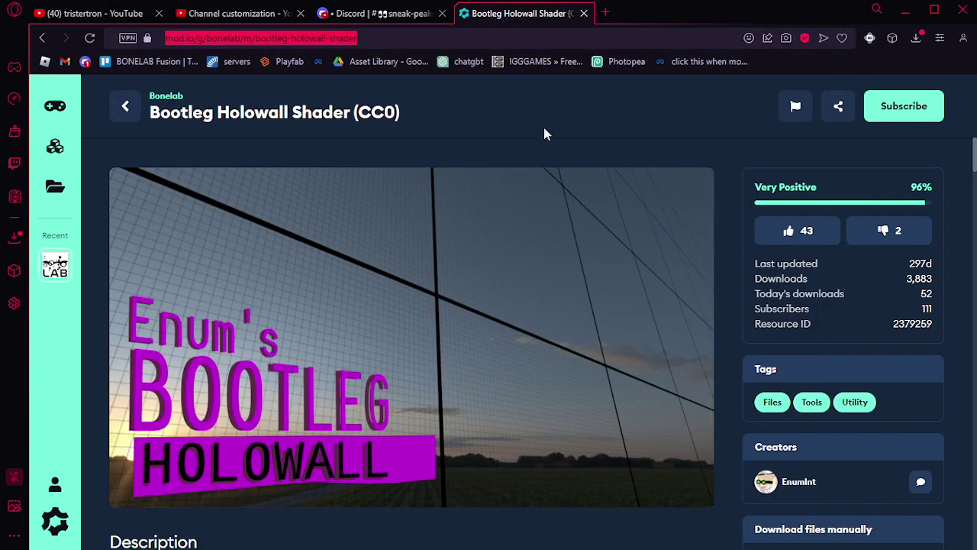
{"action": "scroll", "coordinate": [731, 285], "scroll_direction": "down", "scroll_amount": 3}
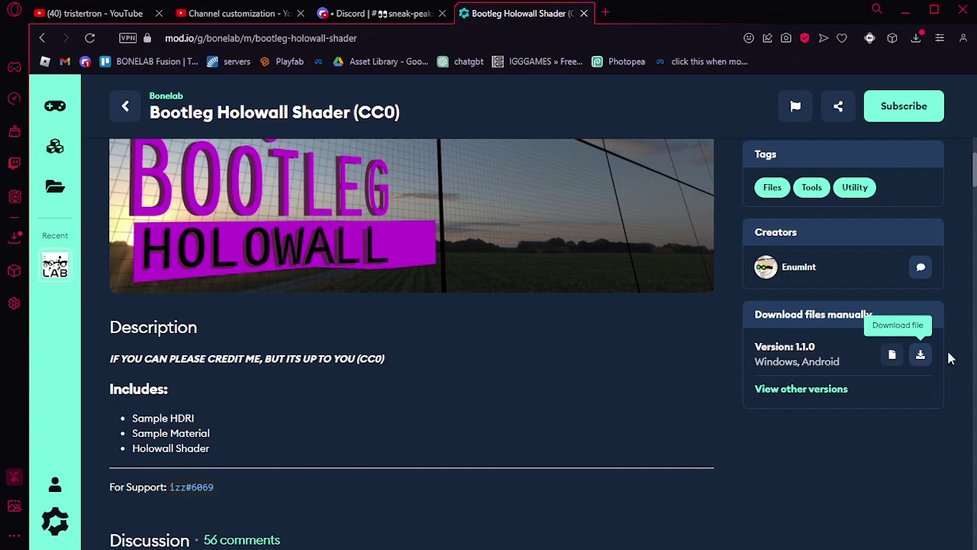
Download the bootleg-holowall.2.zip file and switch to the Videos folder window
{"action": "left_click", "coordinate": [920, 354]}
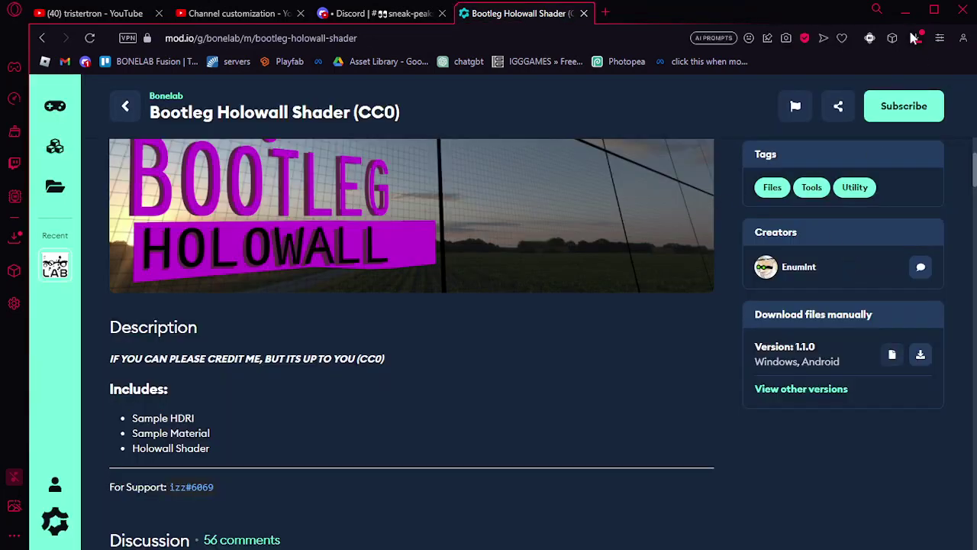
{"action": "left_click", "coordinate": [915, 38]}
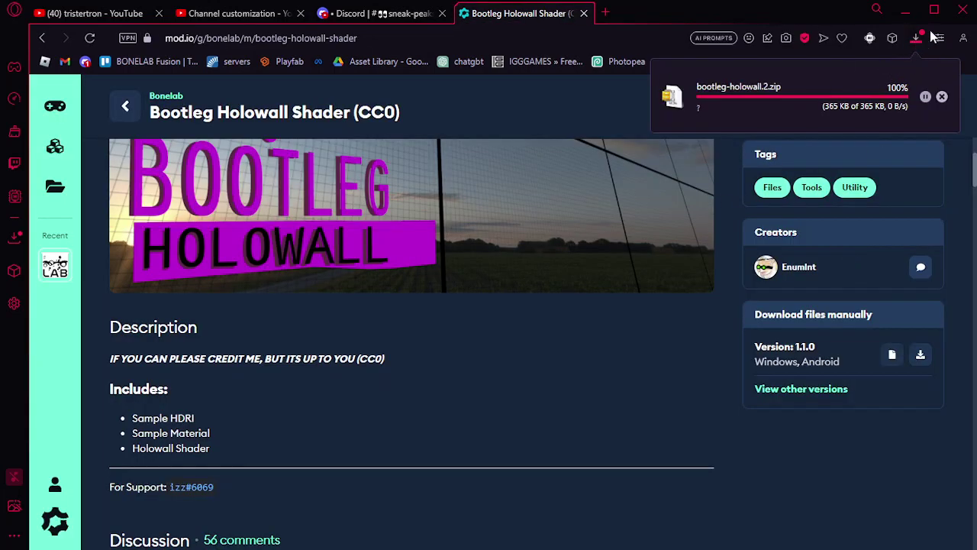
{"action": "left_click", "coordinate": [906, 11]}
{"action": "left_click", "coordinate": [237, 539]}
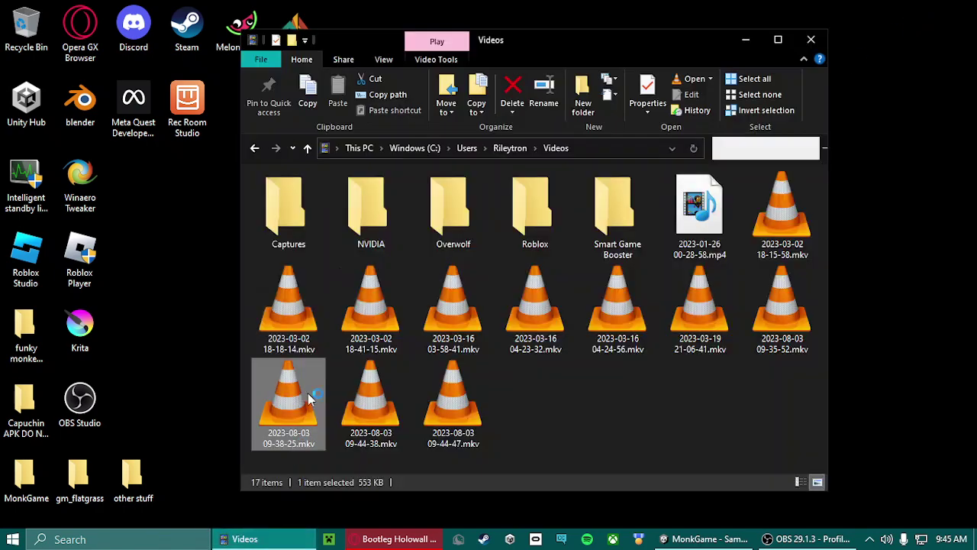
Extract bootleg-holowall.2.zip in Downloads to a bootleg-holowall.2 folder, open it, and minimise Explorer
{"action": "left_click", "coordinate": [360, 148]}
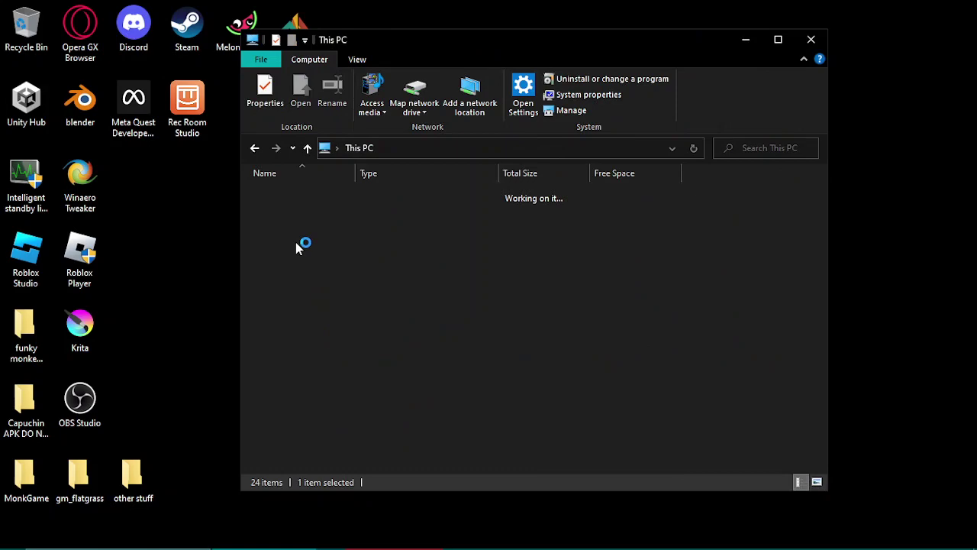
{"action": "double_click", "coordinate": [315, 242]}
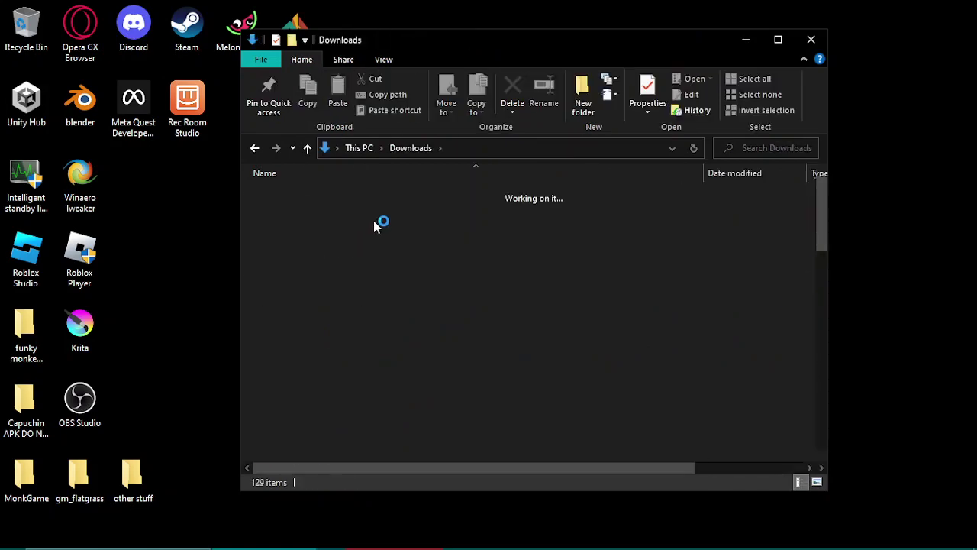
{"action": "left_click", "coordinate": [410, 219]}
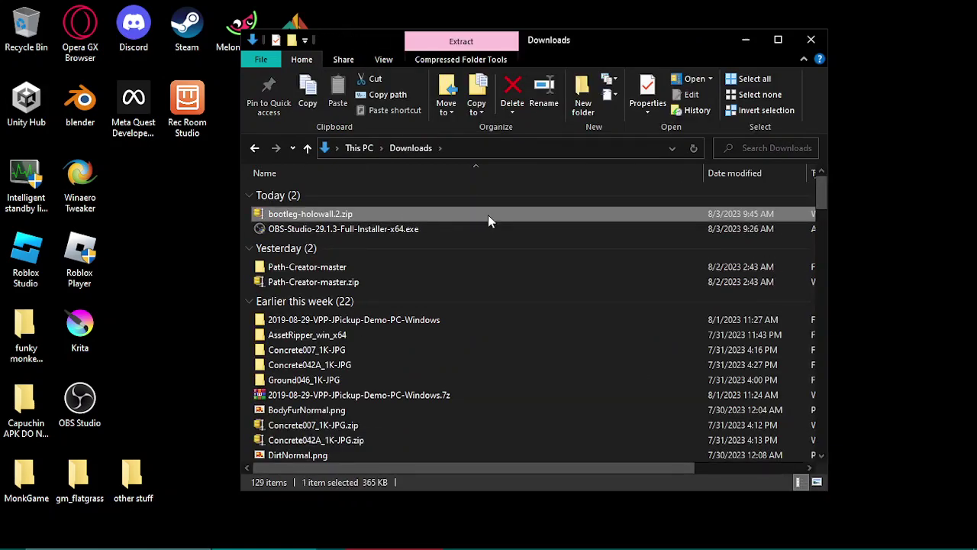
{"action": "right_click", "coordinate": [488, 220]}
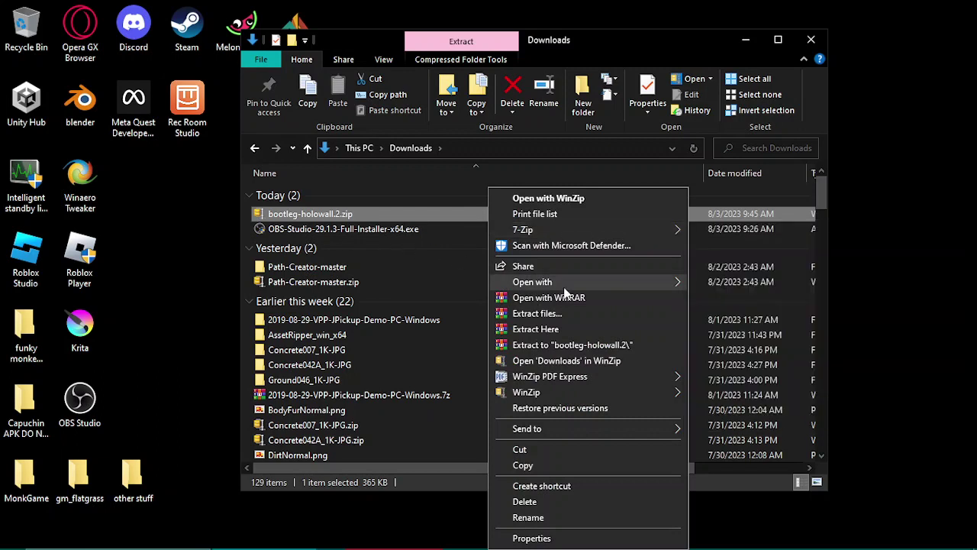
{"action": "left_click", "coordinate": [600, 344]}
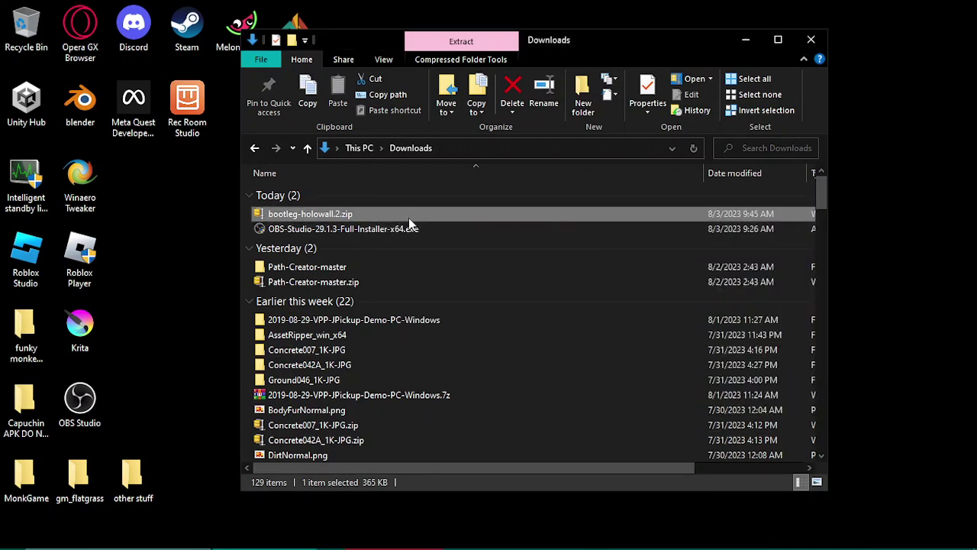
{"action": "double_click", "coordinate": [367, 243]}
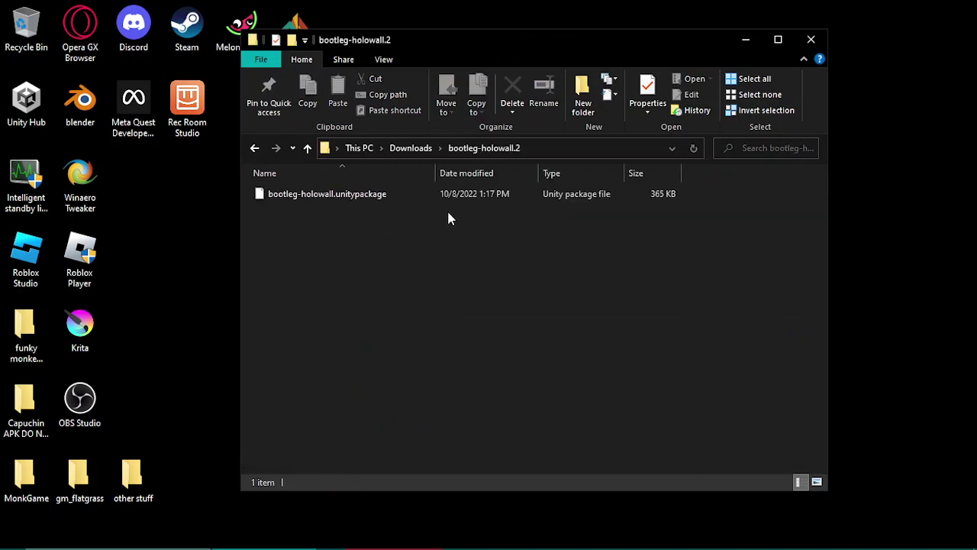
{"action": "left_click", "coordinate": [746, 39]}
{"action": "mouse_move", "coordinate": [807, 539]}
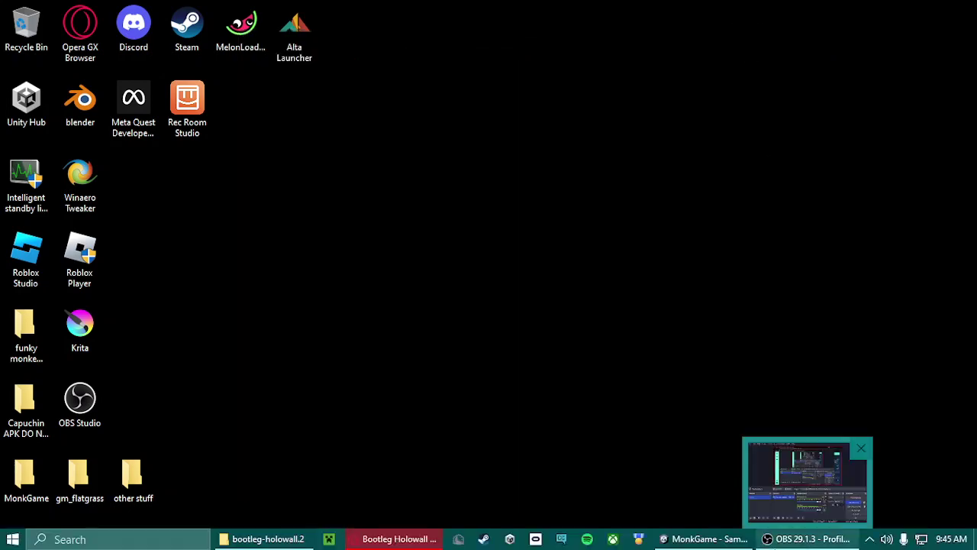
Restore Unity and go to the top-level Assets folder in the Project window
{"action": "left_click", "coordinate": [702, 539]}
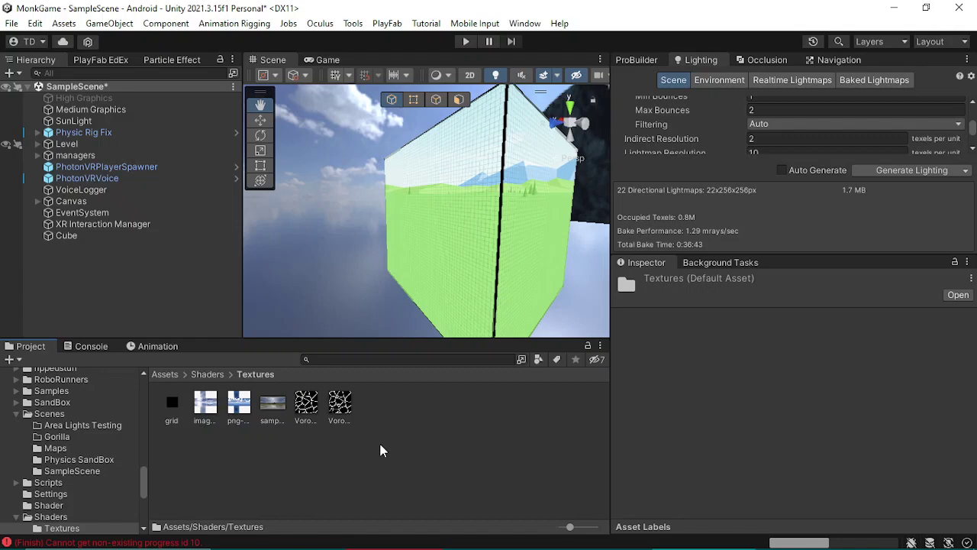
{"action": "right_click", "coordinate": [452, 442]}
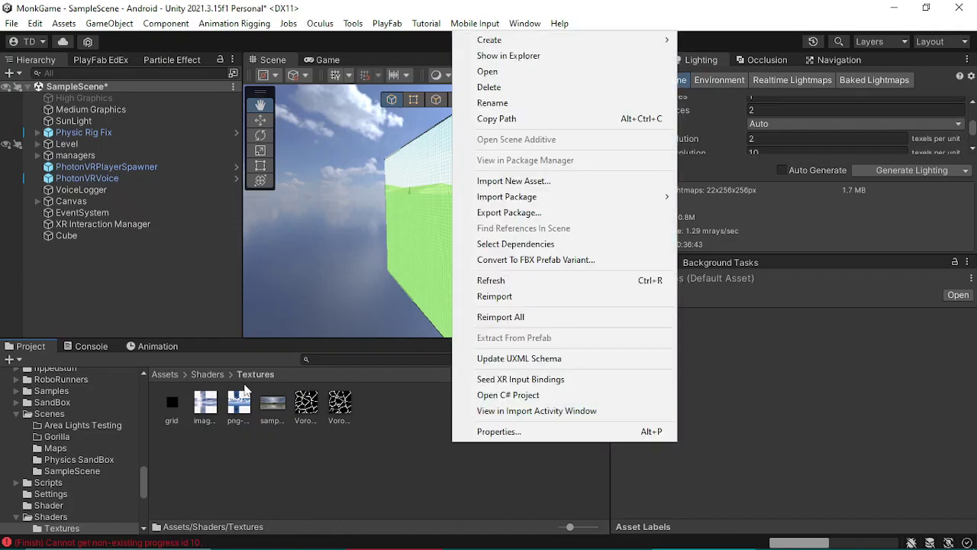
{"action": "left_click", "coordinate": [165, 383]}
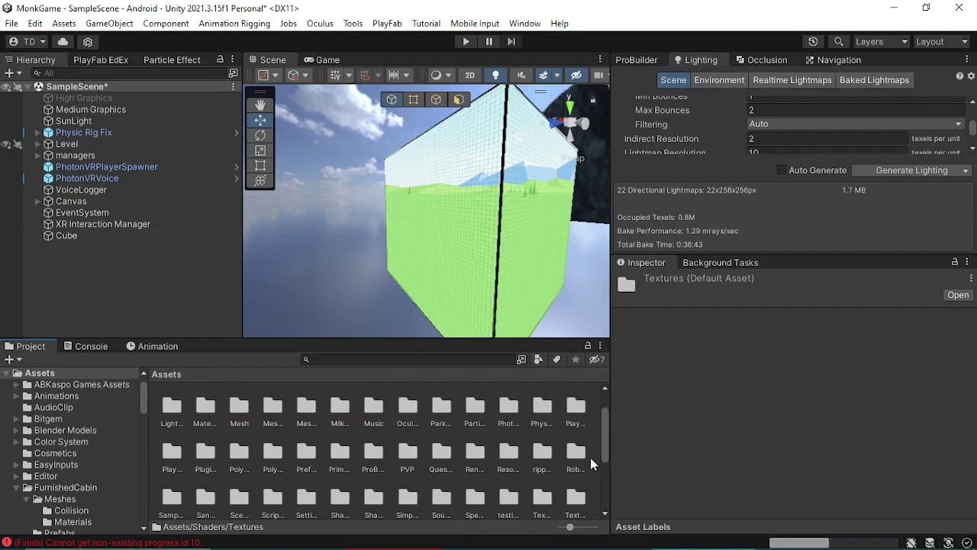
{"action": "scroll", "coordinate": [590, 457], "scroll_direction": "down", "scroll_amount": 5}
Import the custom package Downloads/bootleg-holowall.2/bootleg-holowall.unitypackage
{"action": "right_click", "coordinate": [510, 491]}
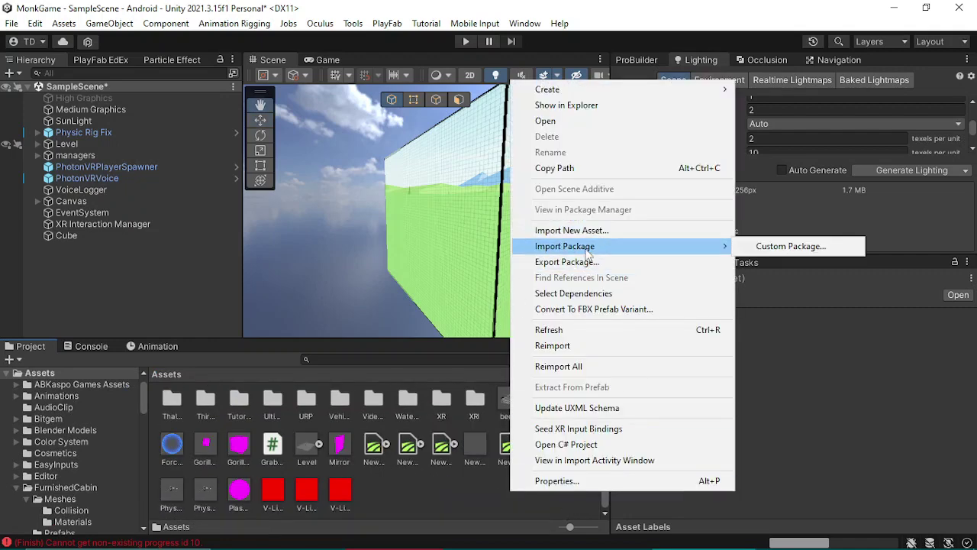
{"action": "left_click", "coordinate": [790, 246]}
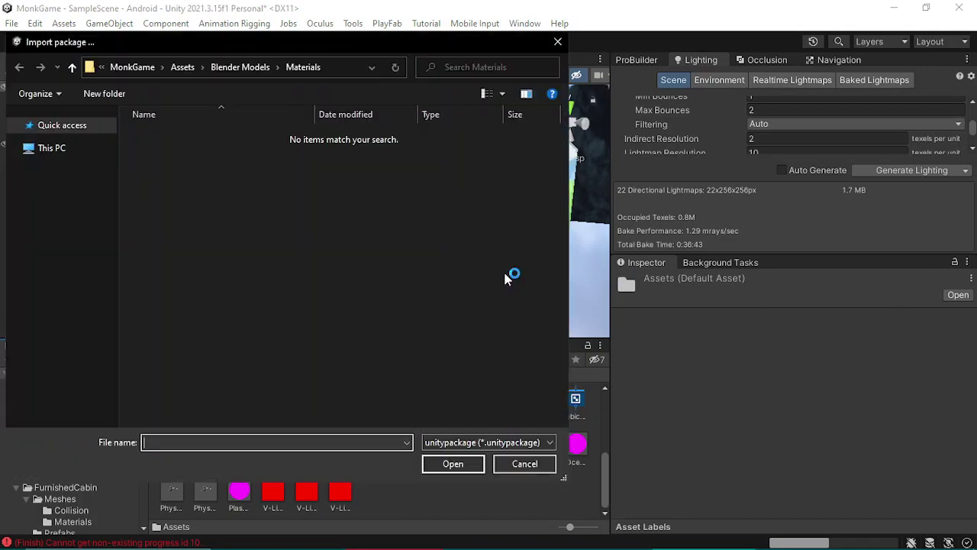
{"action": "left_click", "coordinate": [67, 200]}
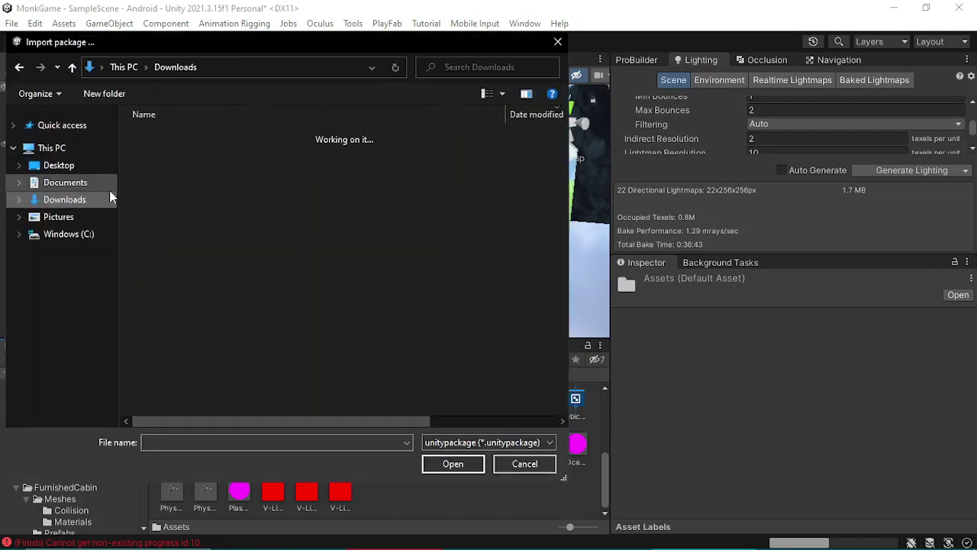
{"action": "double_click", "coordinate": [194, 156]}
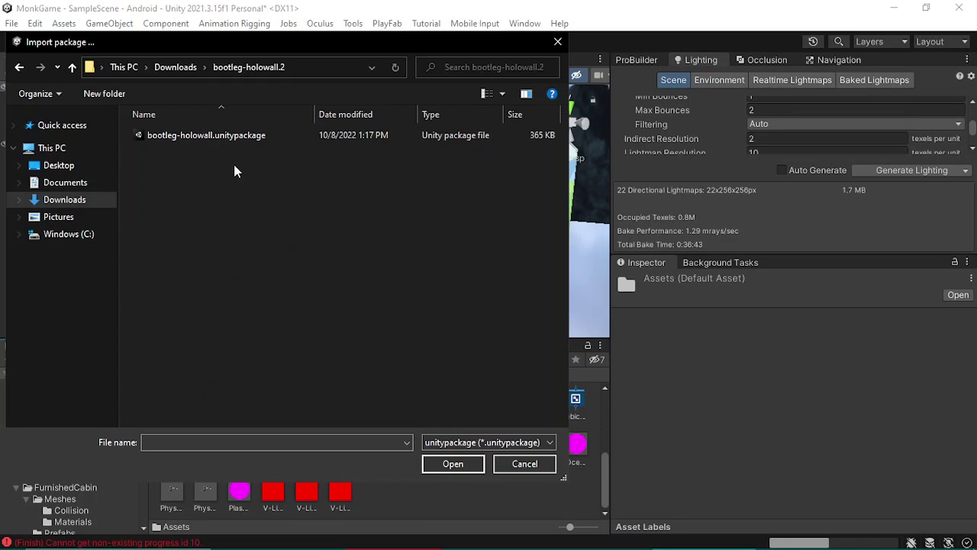
{"action": "left_click", "coordinate": [282, 141]}
Confirm importing the Holowall package's shaders and samples
{"action": "left_click", "coordinate": [451, 464]}
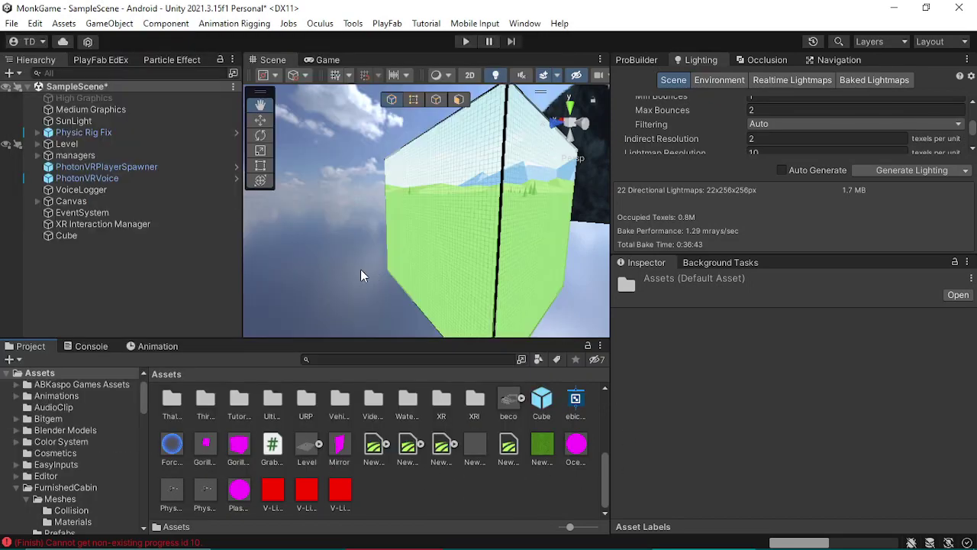
{"action": "scroll", "coordinate": [407, 464], "scroll_direction": "up", "scroll_amount": 5}
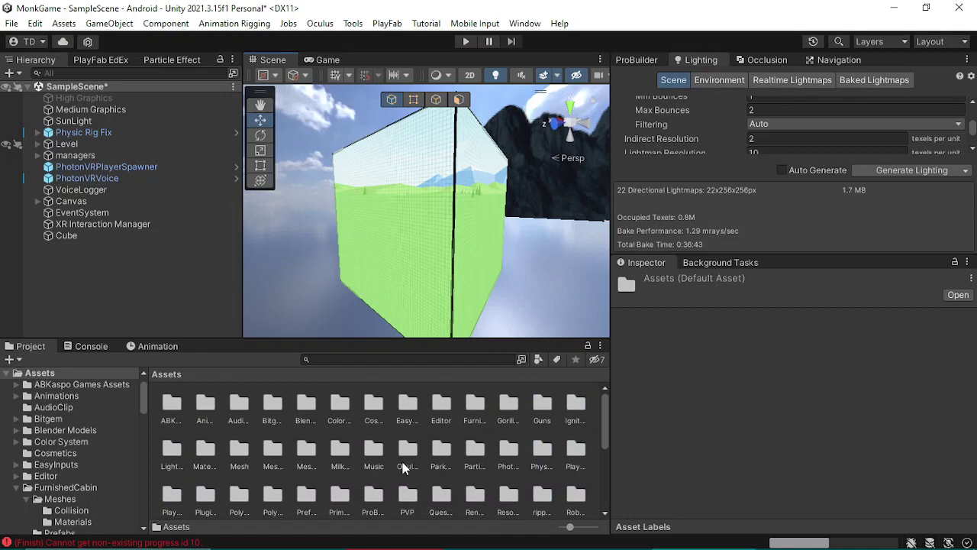
{"action": "scroll", "coordinate": [457, 490], "scroll_direction": "down", "scroll_amount": 1}
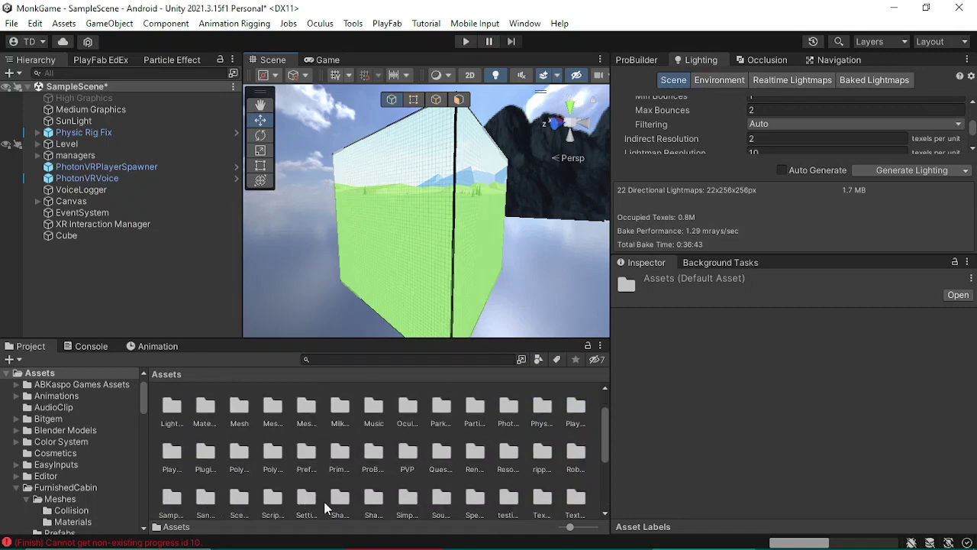
Drag the green Sample Holowall 2 material from Shaders onto the cube and orbit to its face
{"action": "double_click", "coordinate": [372, 502]}
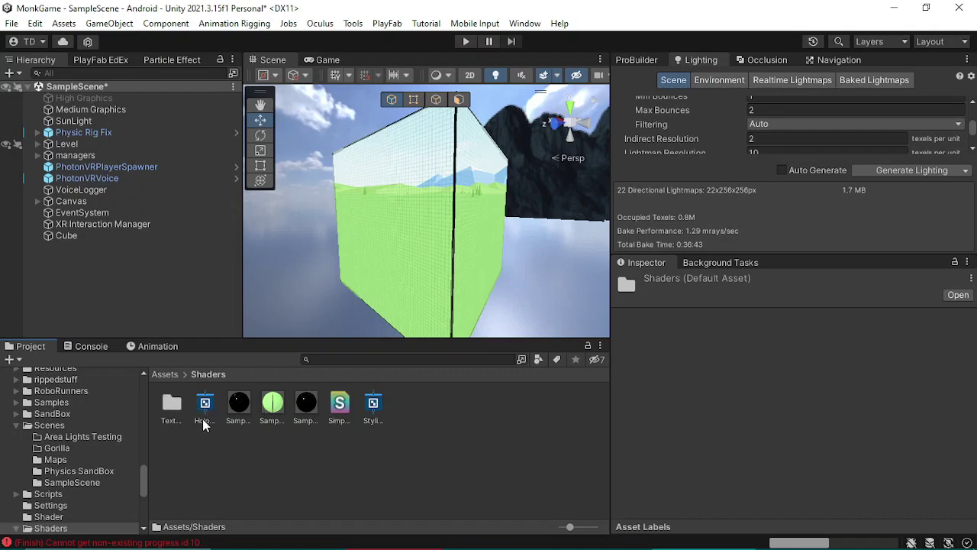
{"action": "double_click", "coordinate": [172, 402]}
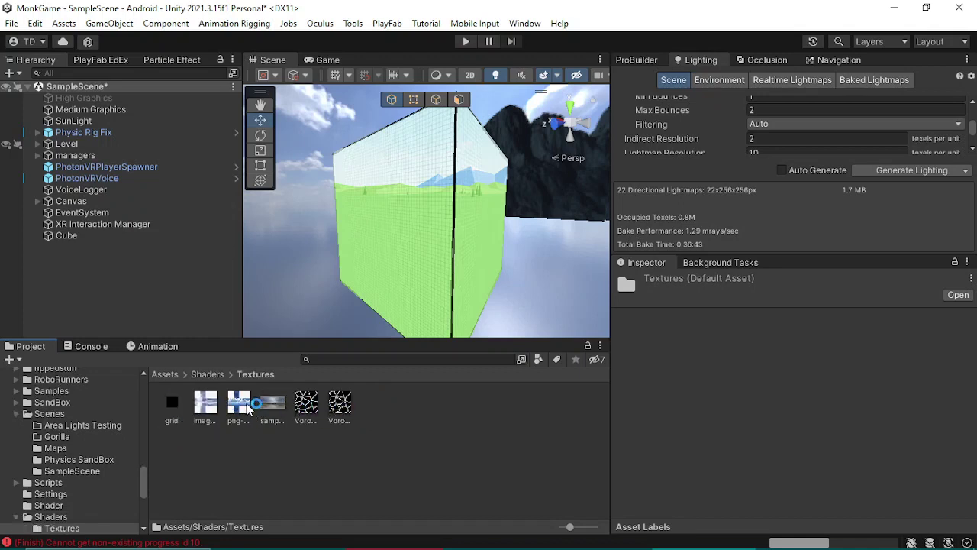
{"action": "left_click", "coordinate": [206, 374]}
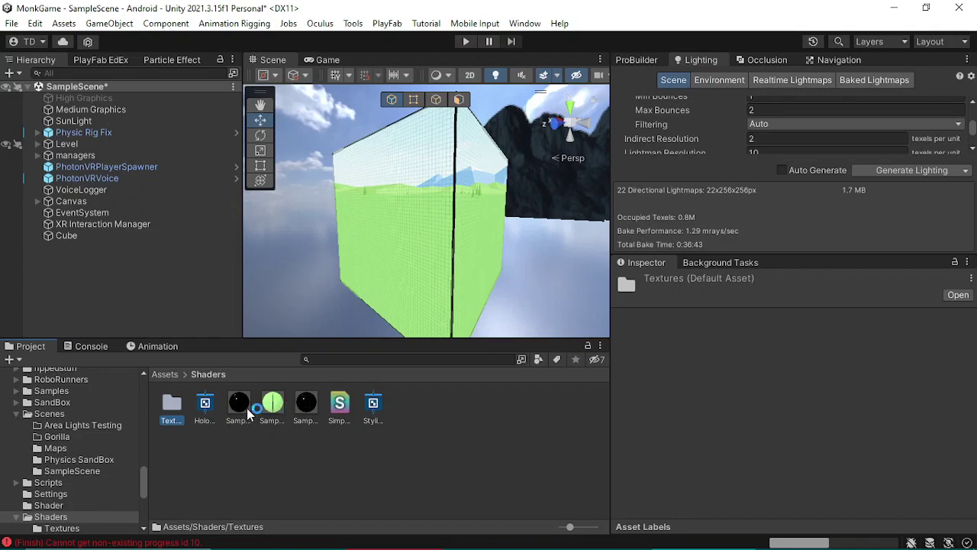
{"action": "left_click_drag", "start_coordinate": [271, 413], "coordinate": [415, 258]}
{"action": "right_click_drag", "start_coordinate": [457, 260], "coordinate": [595, 257]}
Select the cube and expand its Holowall material settings in the Inspector
{"action": "double_click", "coordinate": [172, 405]}
{"action": "mouse_move", "coordinate": [412, 284]}
{"action": "right_mouse_down"}
{"action": "mouse_move", "coordinate": [395, 283]}
{"action": "mouse_move", "coordinate": [447, 277]}
{"action": "mouse_move", "coordinate": [524, 342]}
{"action": "right_mouse_up"}
{"action": "left_click", "coordinate": [451, 279]}
{"action": "scroll", "coordinate": [727, 423], "scroll_direction": "down", "scroll_amount": 5}
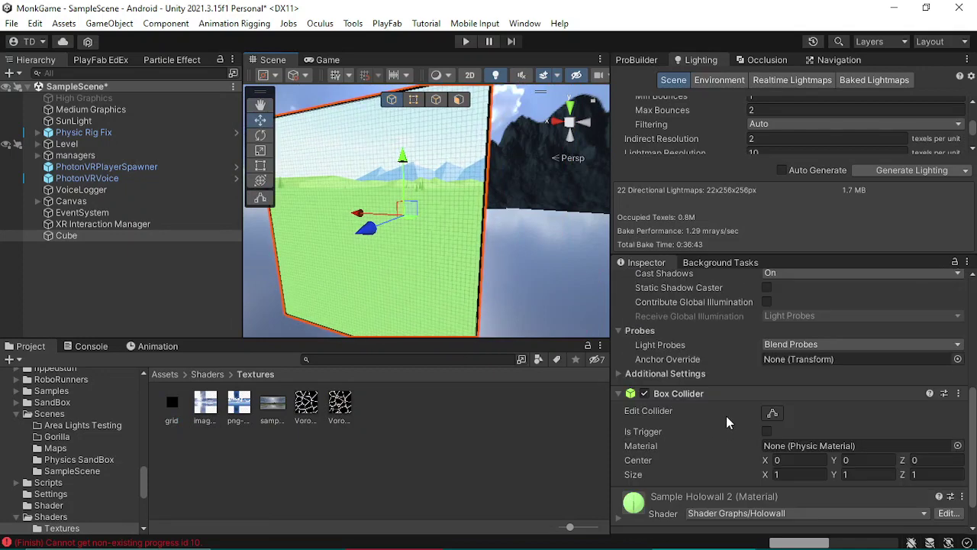
{"action": "scroll", "coordinate": [727, 422], "scroll_direction": "down", "scroll_amount": 2}
{"action": "left_click", "coordinate": [619, 488]}
{"action": "scroll", "coordinate": [893, 450], "scroll_direction": "down", "scroll_amount": 5}
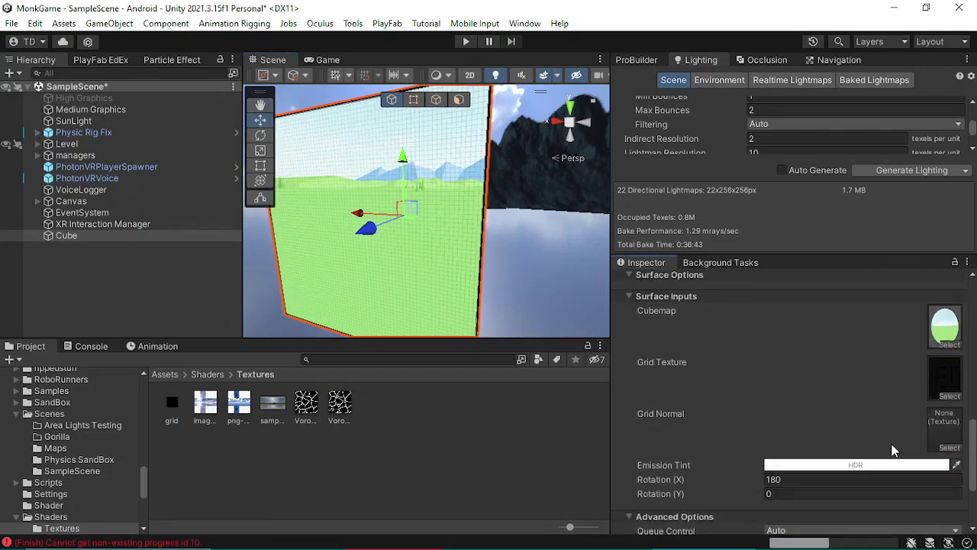
Search the cubemap picker for 'sample' without changing it, then open Shaders > Textures
{"action": "left_click", "coordinate": [955, 344]}
{"action": "type", "text": "sampl"}
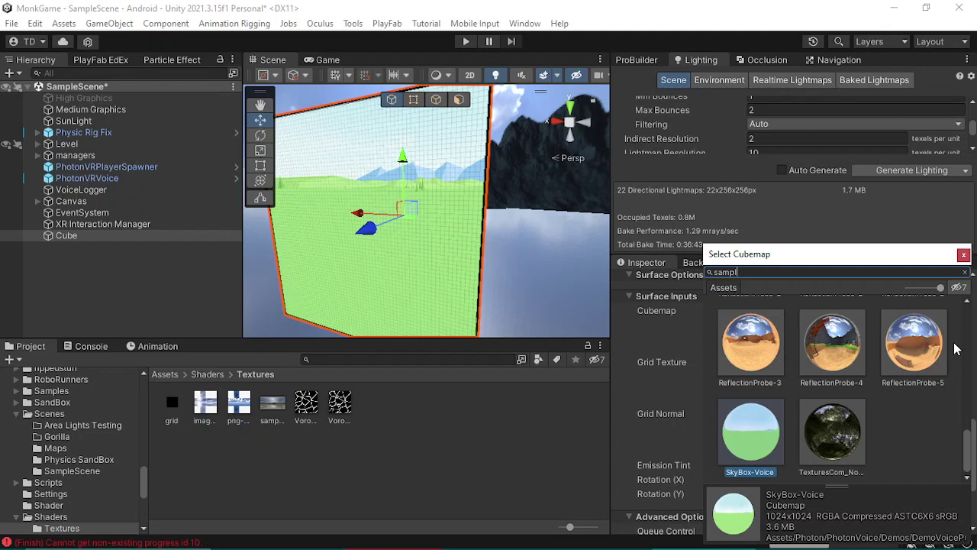
{"action": "type", "text": "e"}
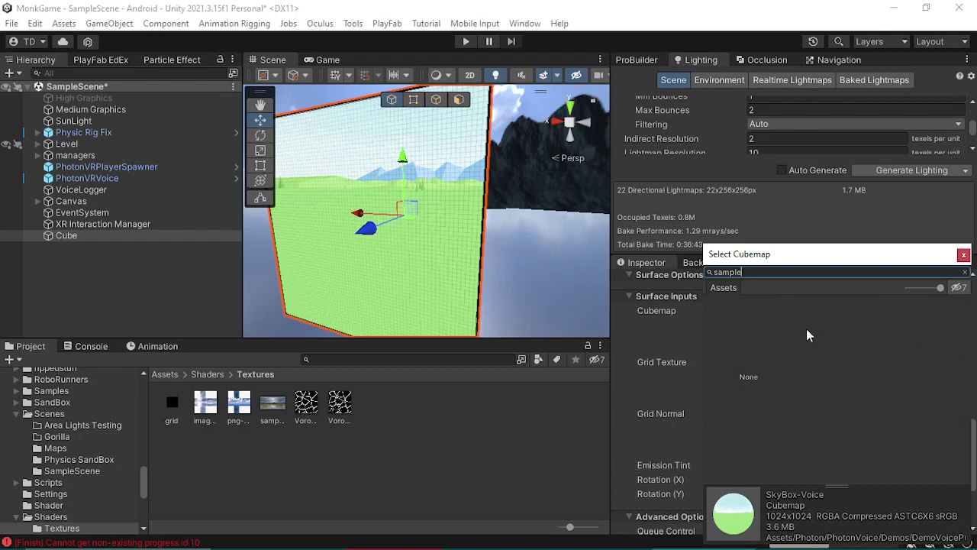
{"action": "left_click", "coordinate": [964, 255]}
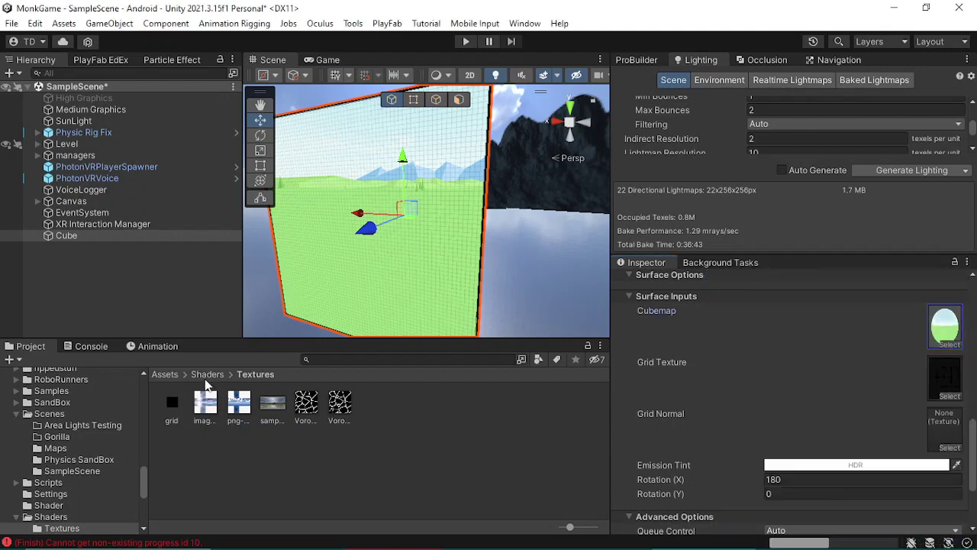
{"action": "left_click", "coordinate": [206, 376]}
{"action": "double_click", "coordinate": [173, 405]}
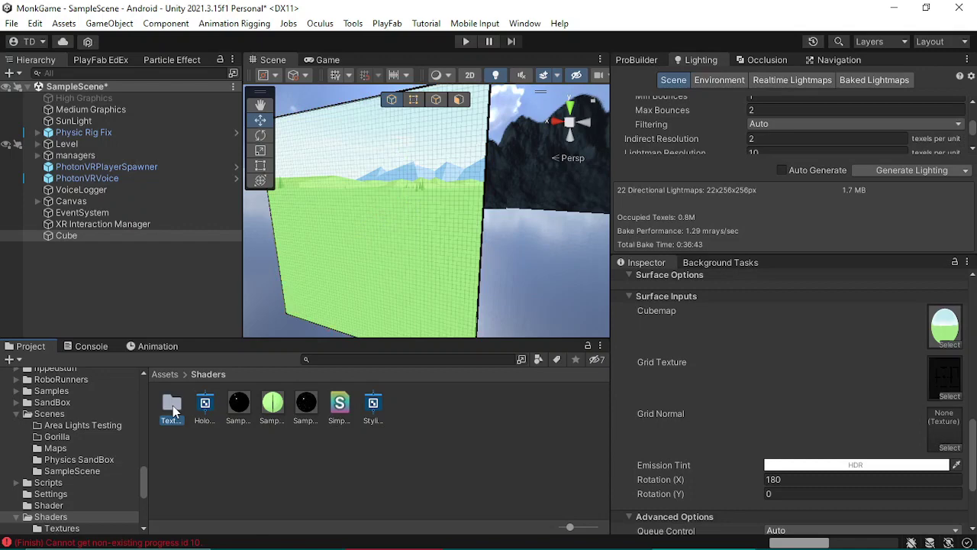
{"action": "mouse_move", "coordinate": [807, 539]}
{"action": "left_click", "coordinate": [840, 537]}
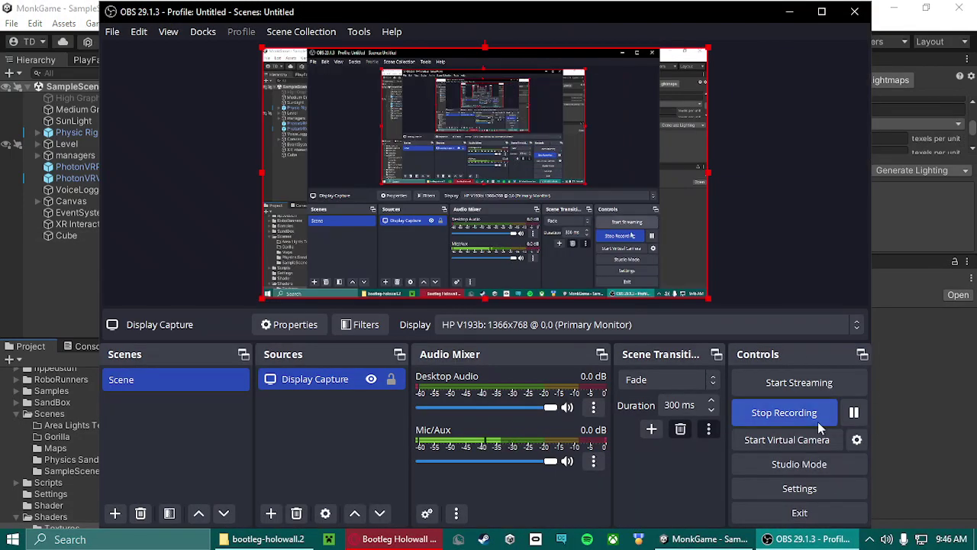
Reapply the sample material to the cube and select sample-hdri in Shaders/Textures
{"action": "left_click", "coordinate": [786, 10]}
{"action": "right_click_drag", "start_coordinate": [549, 228], "coordinate": [458, 229]}
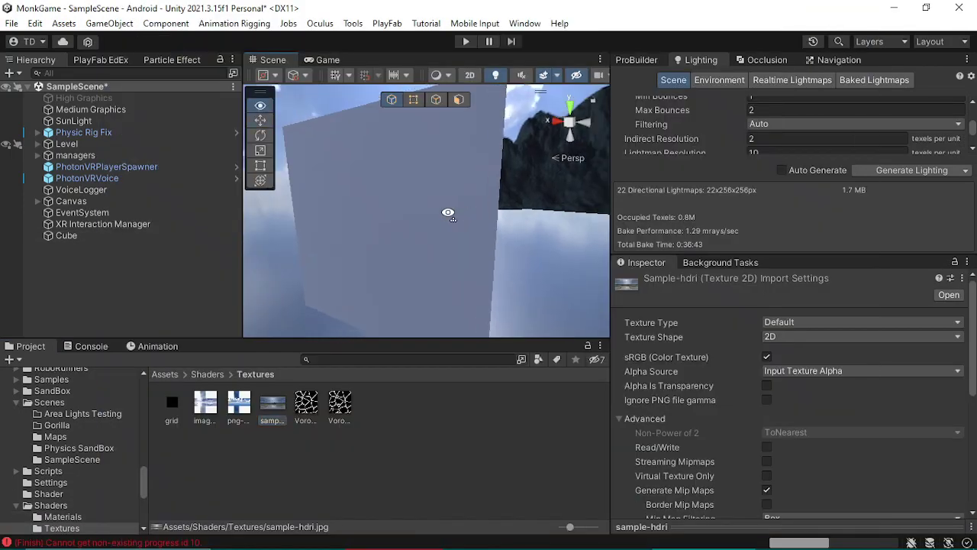
{"action": "left_click", "coordinate": [208, 374]}
{"action": "left_click_drag", "start_coordinate": [303, 413], "coordinate": [440, 214]}
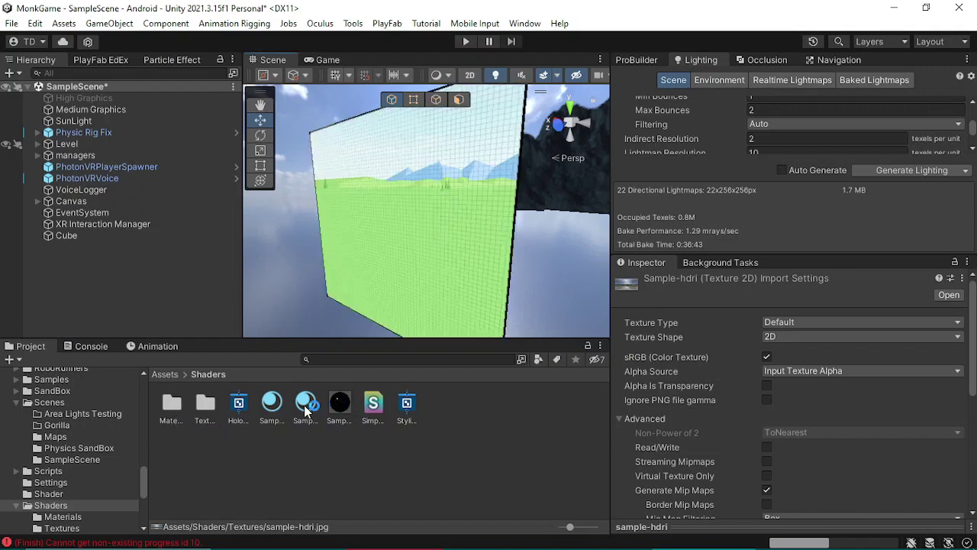
{"action": "double_click", "coordinate": [172, 410]}
{"action": "left_click", "coordinate": [215, 375]}
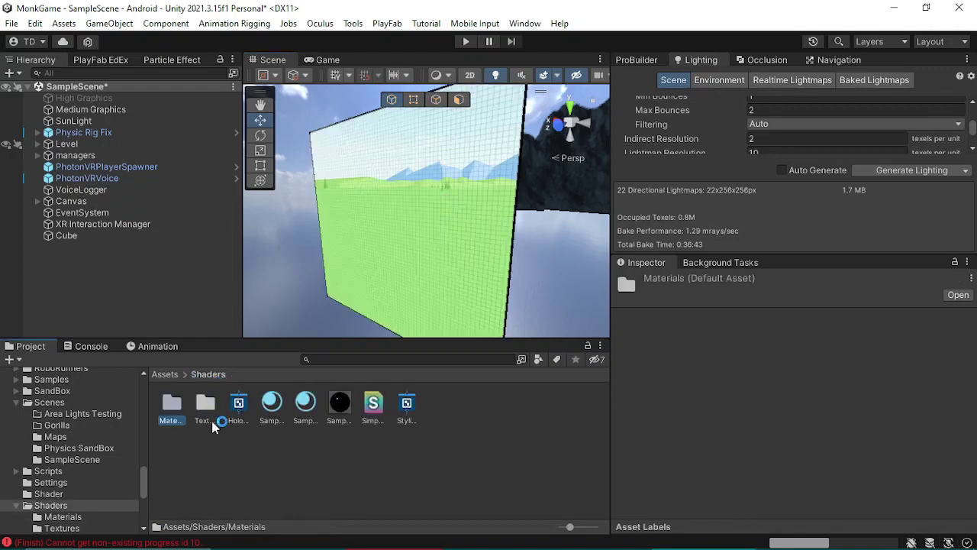
{"action": "double_click", "coordinate": [213, 406]}
{"action": "left_click", "coordinate": [273, 405]}
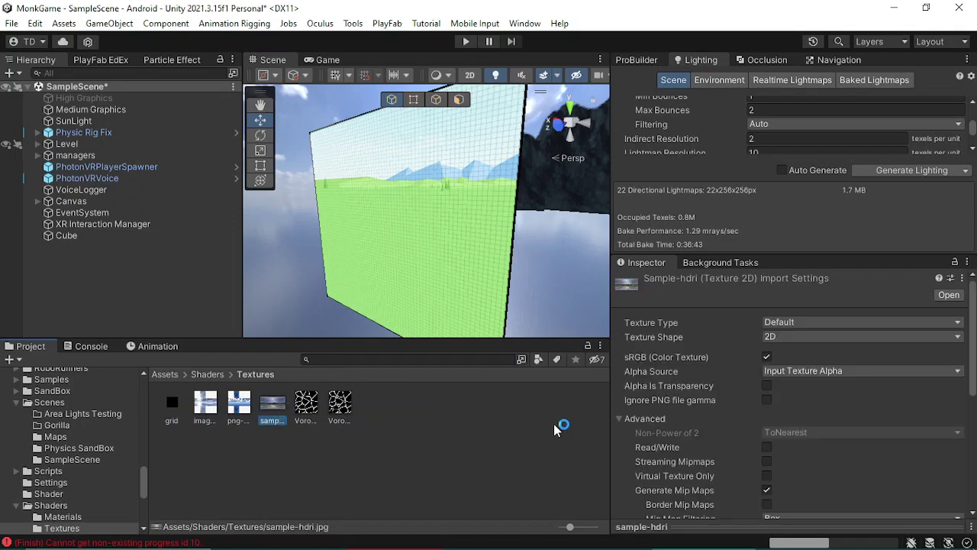
Set sample-hdri's Texture Shape to Cube and apply
{"action": "left_click", "coordinate": [796, 338]}
{"action": "left_click", "coordinate": [769, 369]}
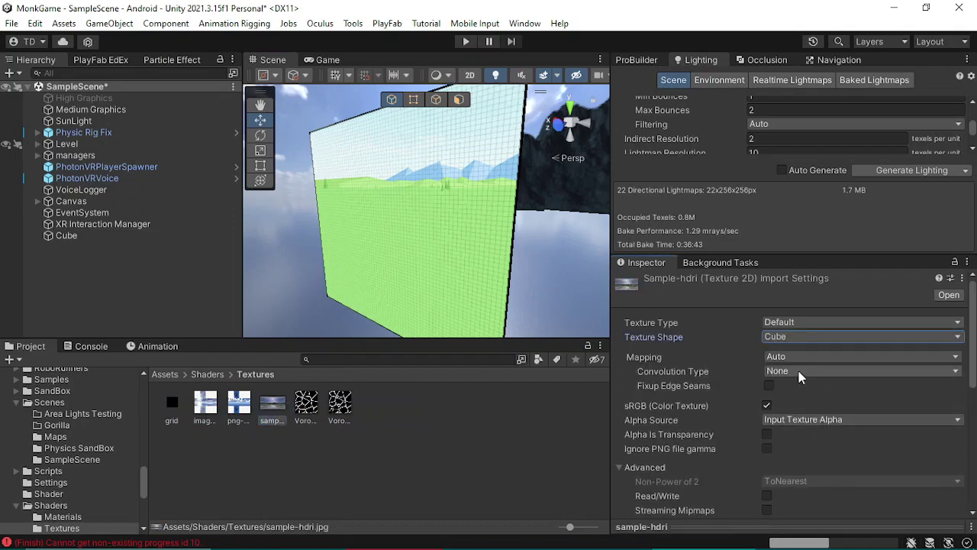
{"action": "scroll", "coordinate": [810, 386], "scroll_direction": "down", "scroll_amount": 8}
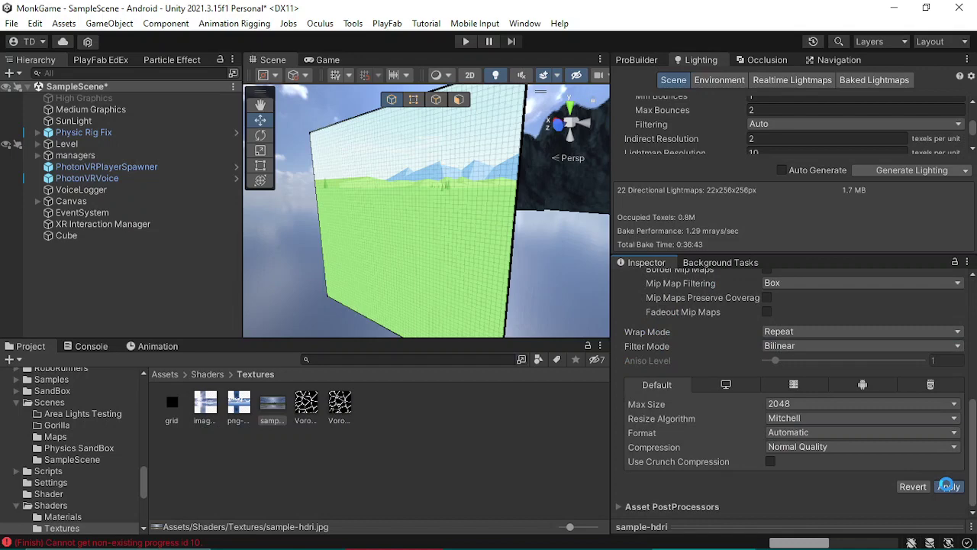
{"action": "left_click", "coordinate": [948, 486]}
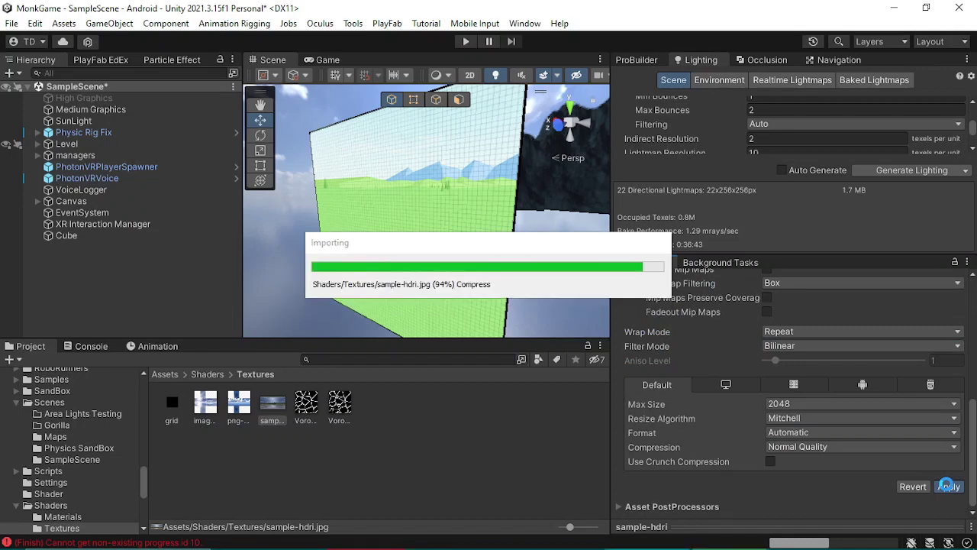
Cap sample-hdri at 512 max size with crunch compression and Point filtering, then apply
{"action": "left_click", "coordinate": [809, 404]}
{"action": "left_click", "coordinate": [794, 323]}
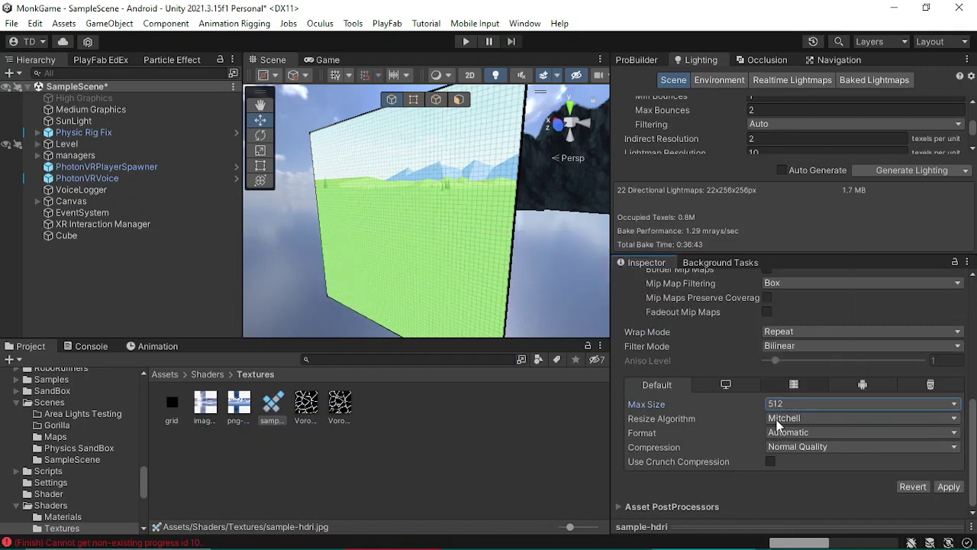
{"action": "left_click", "coordinate": [770, 461]}
{"action": "left_click", "coordinate": [808, 345]}
{"action": "left_click", "coordinate": [801, 361]}
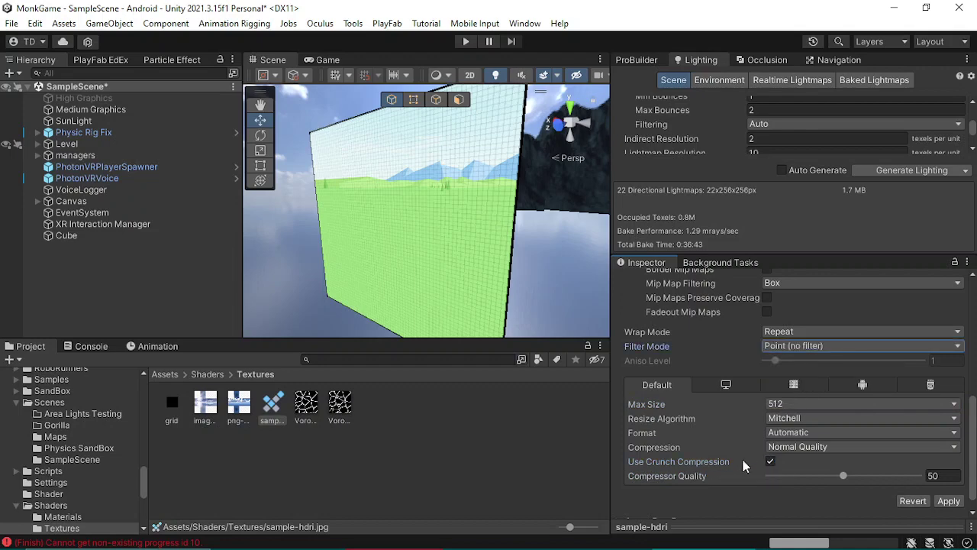
{"action": "left_click", "coordinate": [949, 501]}
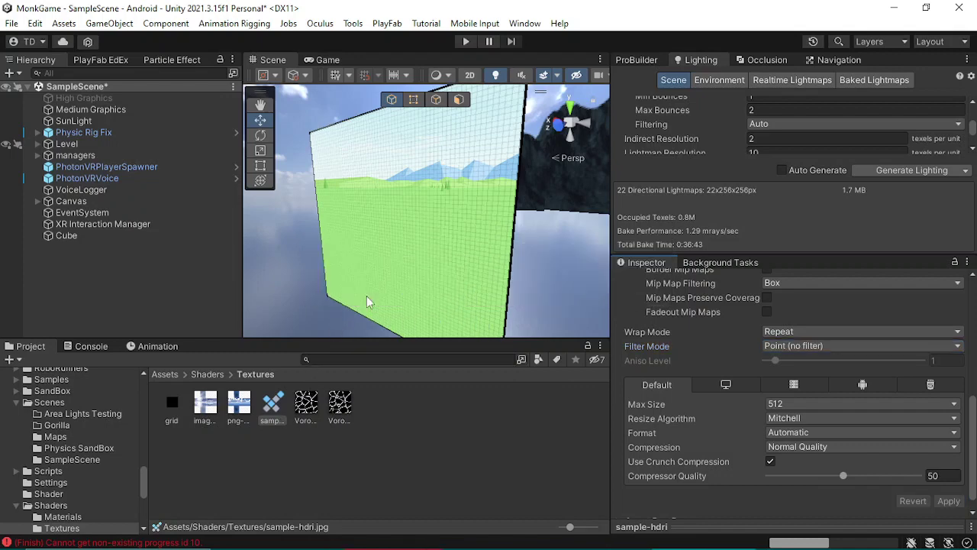
Select the cube and assign sample-hdri as its material's Cubemap
{"action": "left_click", "coordinate": [220, 374]}
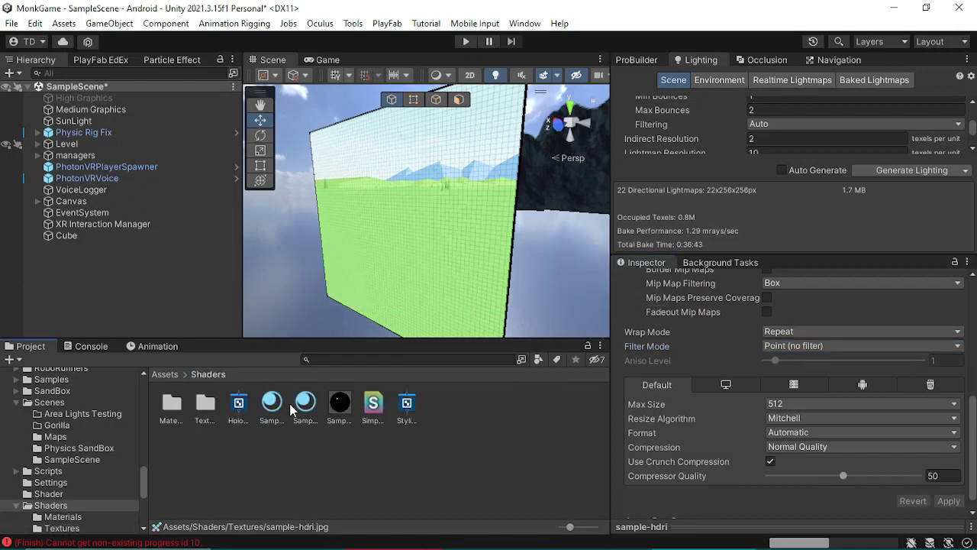
{"action": "left_click", "coordinate": [406, 231]}
{"action": "scroll", "coordinate": [840, 397], "scroll_direction": "down", "scroll_amount": 5}
{"action": "left_click", "coordinate": [950, 337]}
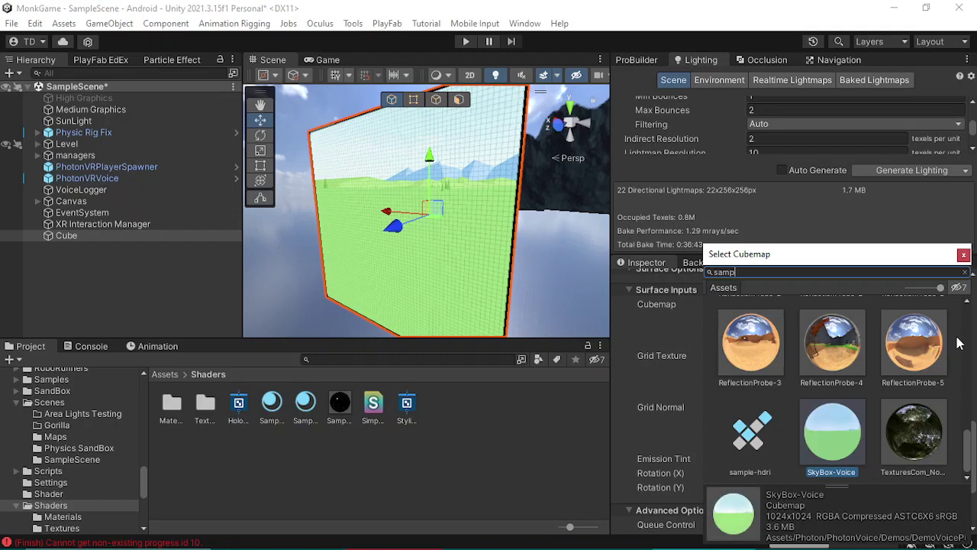
{"action": "left_click", "coordinate": [845, 337]}
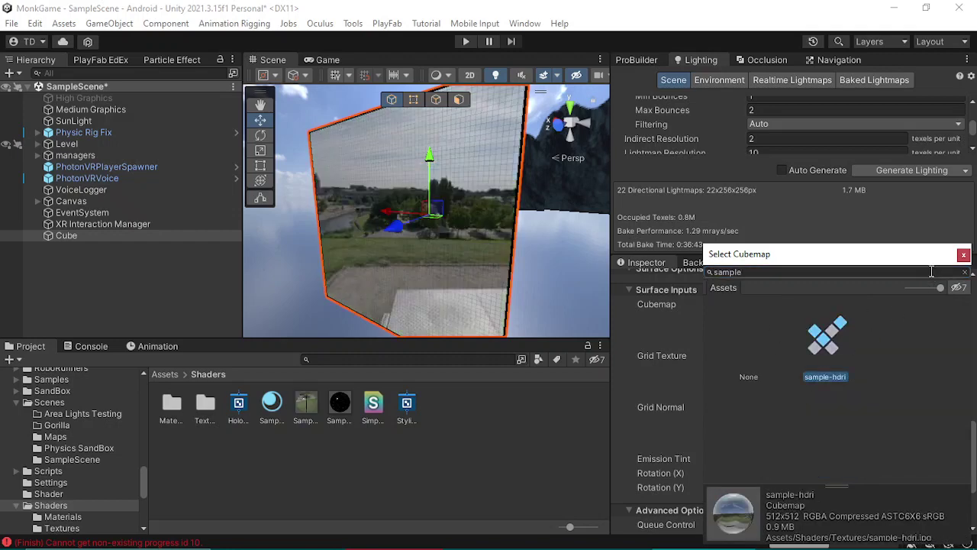
{"action": "left_click", "coordinate": [964, 254]}
Orbit the Scene view around the cube to see the grid over the landscape photo
{"action": "left_click_drag", "start_coordinate": [428, 229], "coordinate": [526, 233], "text": "alt"}
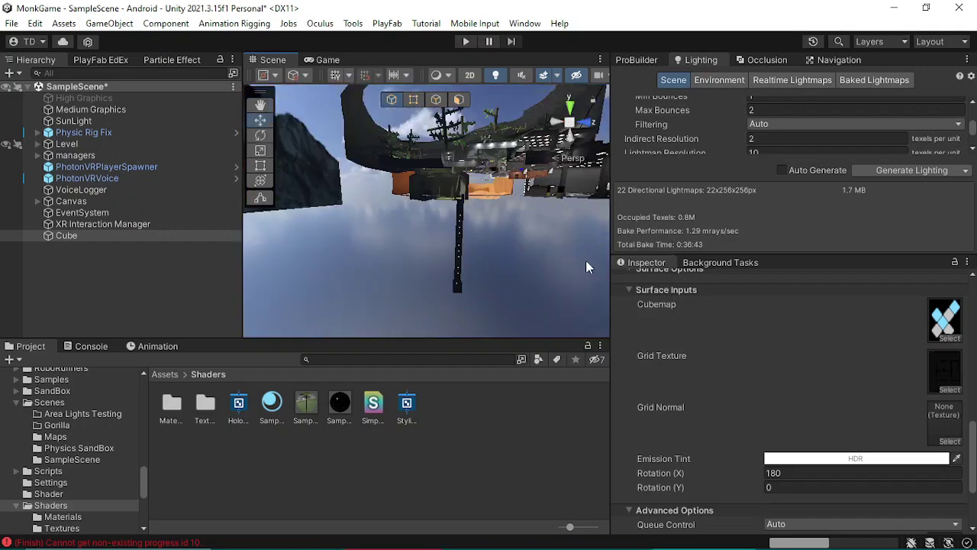
{"action": "mouse_move", "coordinate": [585, 261]}
{"action": "left_mouse_down", "text": "alt"}
{"action": "mouse_move", "coordinate": [422, 276]}
{"action": "mouse_move", "coordinate": [126, 359]}
{"action": "mouse_move", "coordinate": [196, 321]}
{"action": "mouse_move", "coordinate": [65, 360]}
{"action": "mouse_move", "coordinate": [153, 376]}
{"action": "mouse_move", "coordinate": [436, 381]}
{"action": "mouse_move", "coordinate": [384, 369]}
{"action": "mouse_move", "coordinate": [191, 200]}
{"action": "left_mouse_up", "text": "alt"}
{"action": "left_click_drag", "start_coordinate": [259, 170], "coordinate": [269, 166], "text": "alt"}
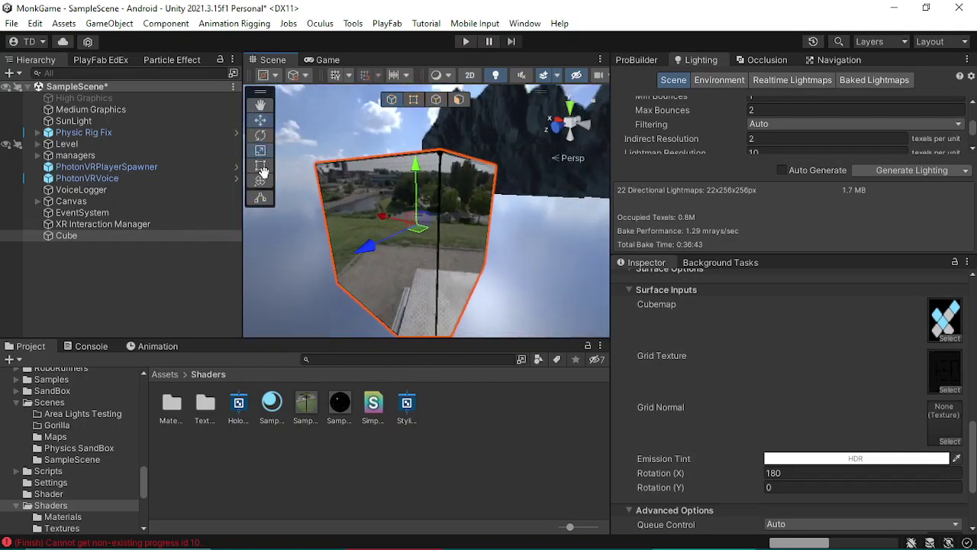
{"action": "scroll", "coordinate": [344, 199], "scroll_direction": "down", "scroll_amount": 2}
{"action": "scroll", "coordinate": [394, 214], "scroll_direction": "down", "scroll_amount": 2}
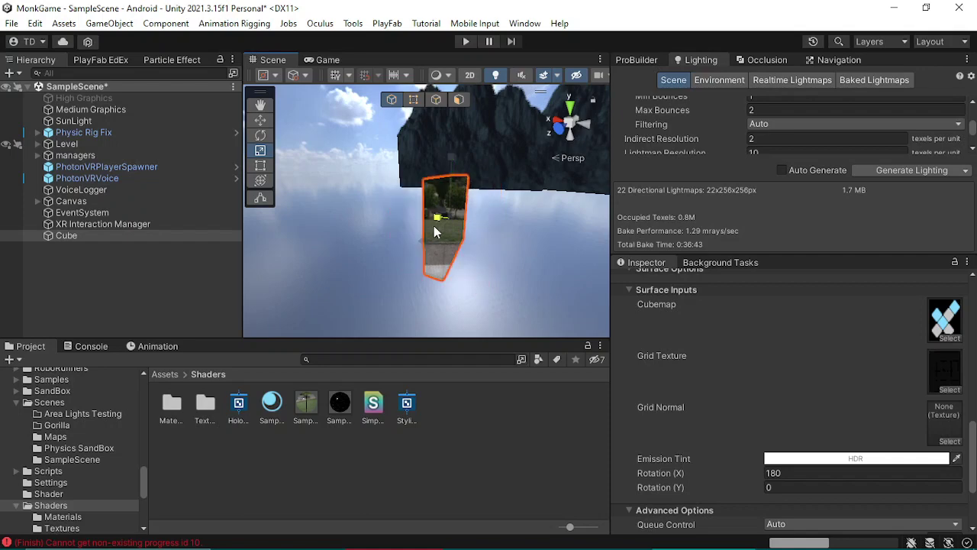
{"action": "mouse_move", "coordinate": [421, 219]}
{"action": "left_mouse_down", "text": "alt"}
{"action": "mouse_move", "coordinate": [205, 234]}
{"action": "mouse_move", "coordinate": [606, 182]}
{"action": "mouse_move", "coordinate": [364, 113]}
{"action": "left_mouse_up", "text": "alt"}
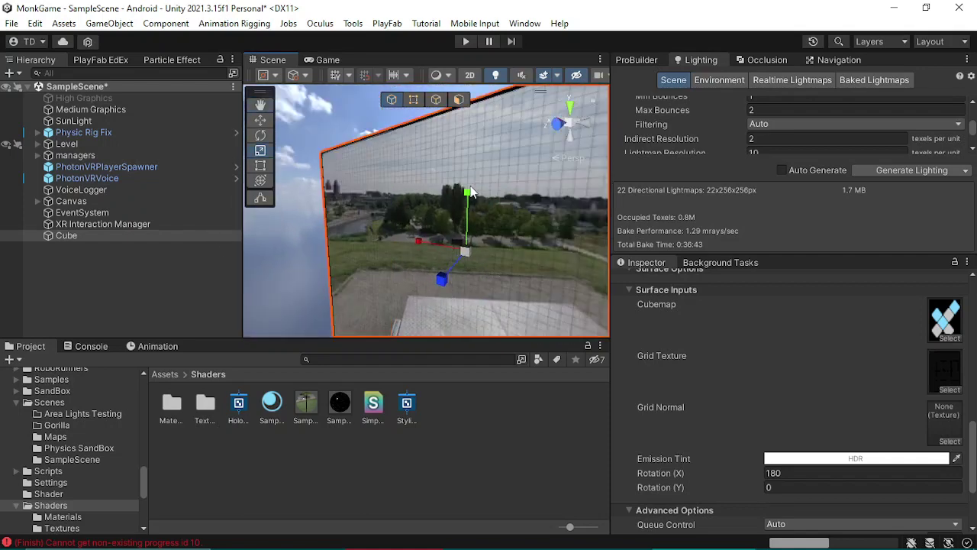
Add a new ProBuilder cube, Cube (1), from the Hierarchy
{"action": "right_click", "coordinate": [113, 274]}
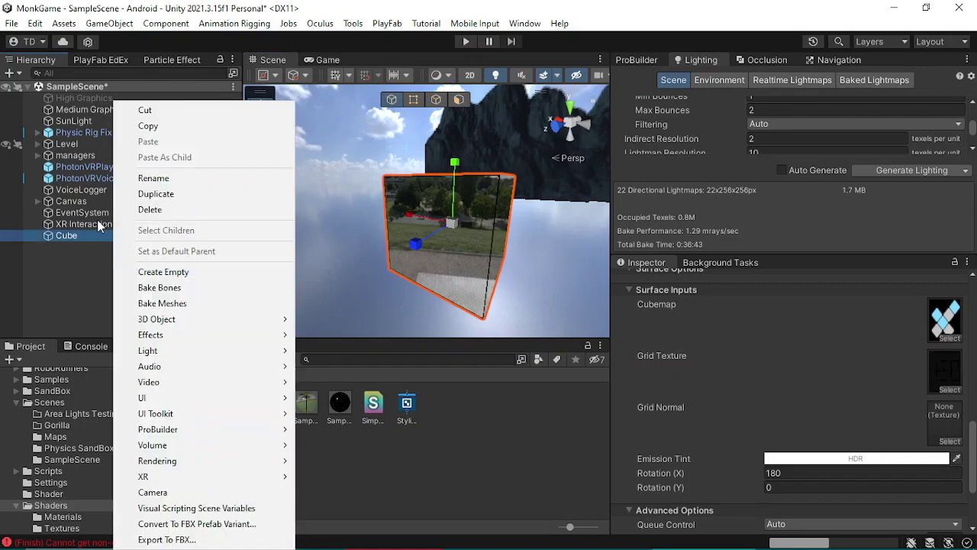
{"action": "left_click", "coordinate": [76, 236]}
{"action": "right_click", "coordinate": [82, 253]}
{"action": "mouse_move", "coordinate": [158, 430]}
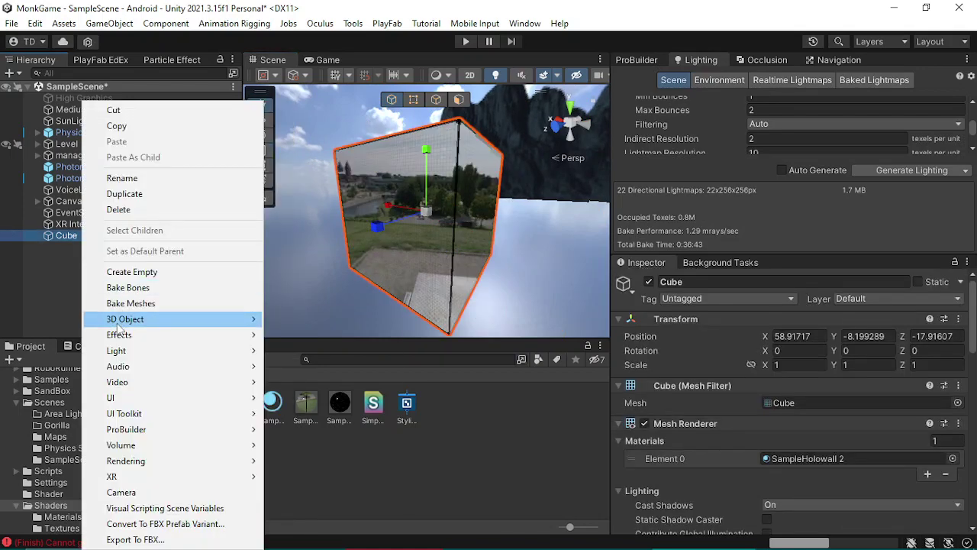
{"action": "left_click", "coordinate": [313, 242]}
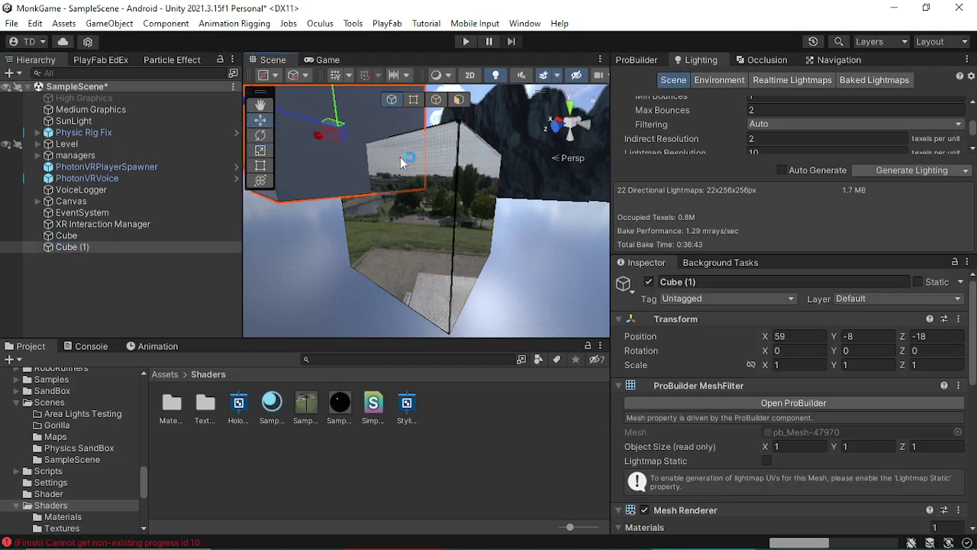
Frame Cube (1) and drag its face outward to stretch it into a wide wall panel
{"action": "mouse_move", "coordinate": [268, 119]}
{"action": "left_mouse_down", "text": "alt"}
{"action": "mouse_move", "coordinate": [359, 76]}
{"action": "mouse_move", "coordinate": [332, 311]}
{"action": "left_mouse_up", "text": "alt"}
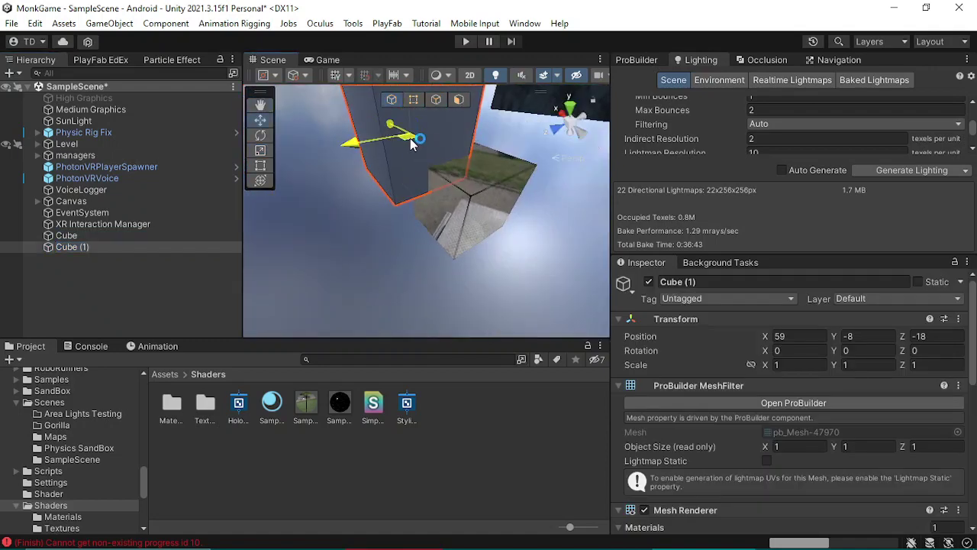
{"action": "mouse_move", "coordinate": [355, 223]}
{"action": "left_mouse_down", "text": "alt"}
{"action": "mouse_move", "coordinate": [355, 202]}
{"action": "mouse_move", "coordinate": [463, 101]}
{"action": "left_mouse_up", "text": "alt"}
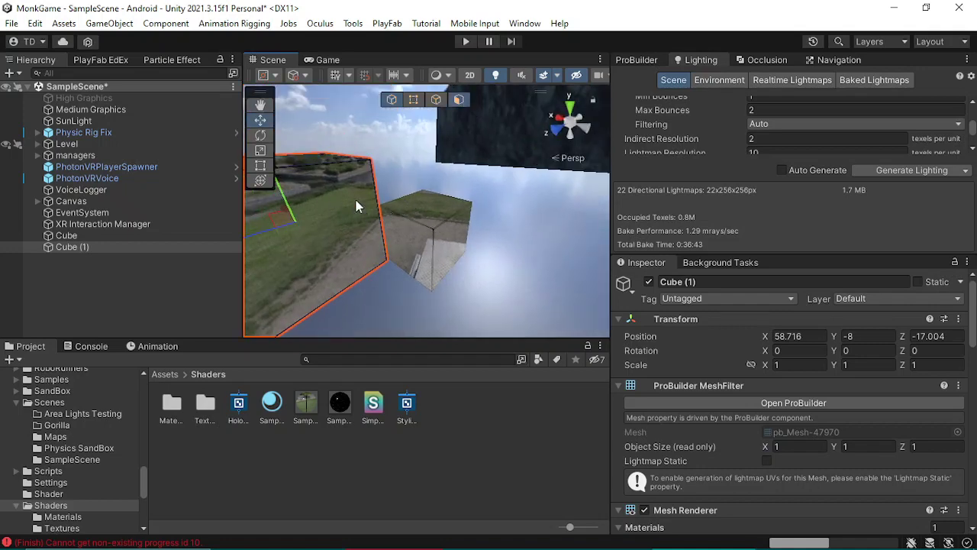
{"action": "key", "text": "f"}
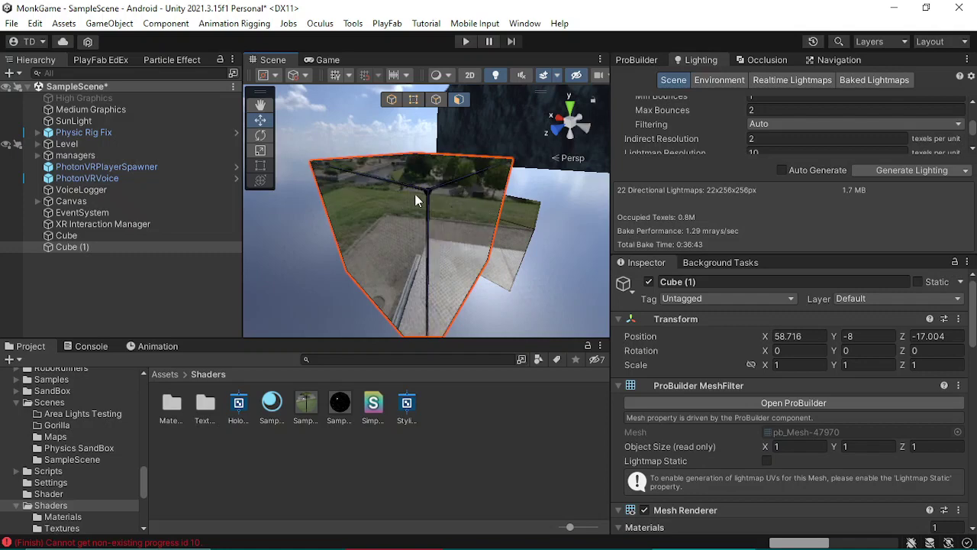
{"action": "left_click", "coordinate": [427, 177]}
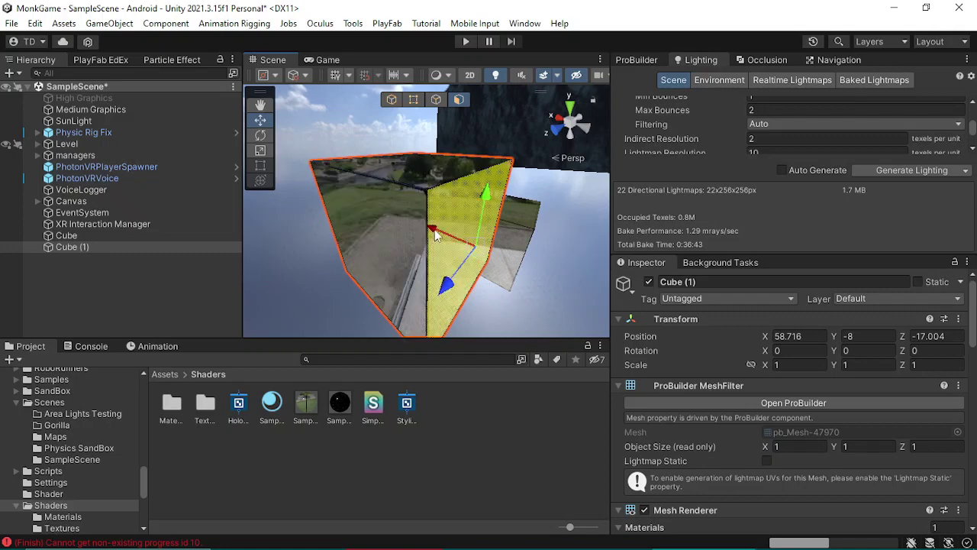
{"action": "mouse_move", "coordinate": [435, 235]}
{"action": "left_mouse_down"}
{"action": "mouse_move", "coordinate": [587, 304]}
{"action": "mouse_move", "coordinate": [504, 266]}
{"action": "left_mouse_up"}
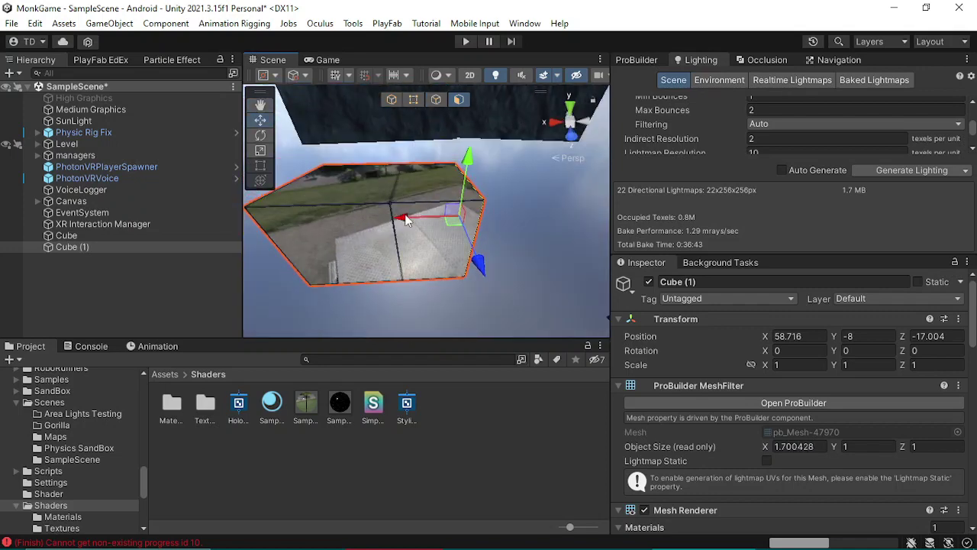
{"action": "mouse_move", "coordinate": [406, 220]}
{"action": "left_mouse_down"}
{"action": "mouse_move", "coordinate": [519, 224]}
{"action": "mouse_move", "coordinate": [412, 214]}
{"action": "mouse_move", "coordinate": [479, 194]}
{"action": "mouse_move", "coordinate": [441, 221]}
{"action": "mouse_move", "coordinate": [476, 191]}
{"action": "mouse_move", "coordinate": [477, 149]}
{"action": "mouse_move", "coordinate": [532, 188]}
{"action": "mouse_move", "coordinate": [516, 200]}
{"action": "mouse_move", "coordinate": [451, 145]}
{"action": "mouse_move", "coordinate": [454, 115]}
{"action": "mouse_move", "coordinate": [322, 422]}
{"action": "left_mouse_up"}
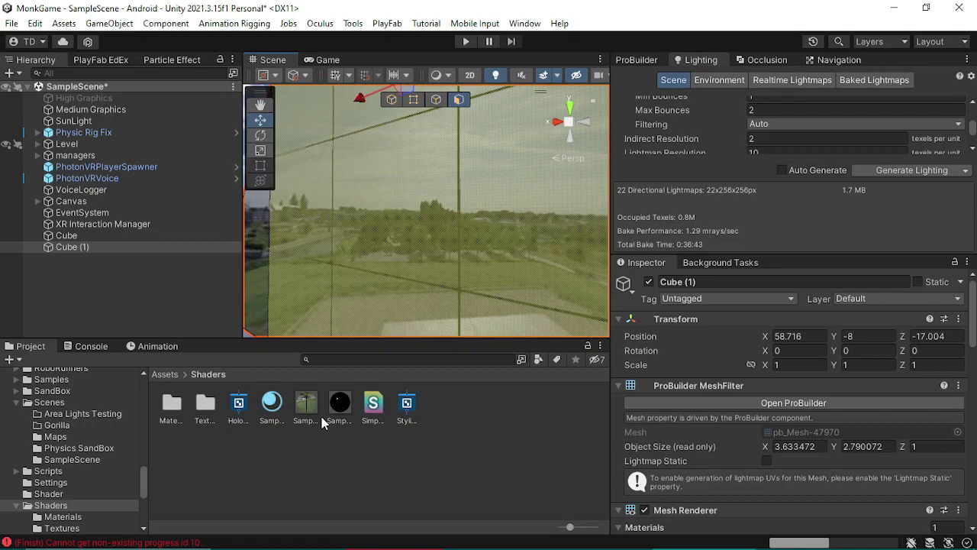
{"action": "left_click_drag", "start_coordinate": [381, 98], "coordinate": [406, 259], "text": "alt"}
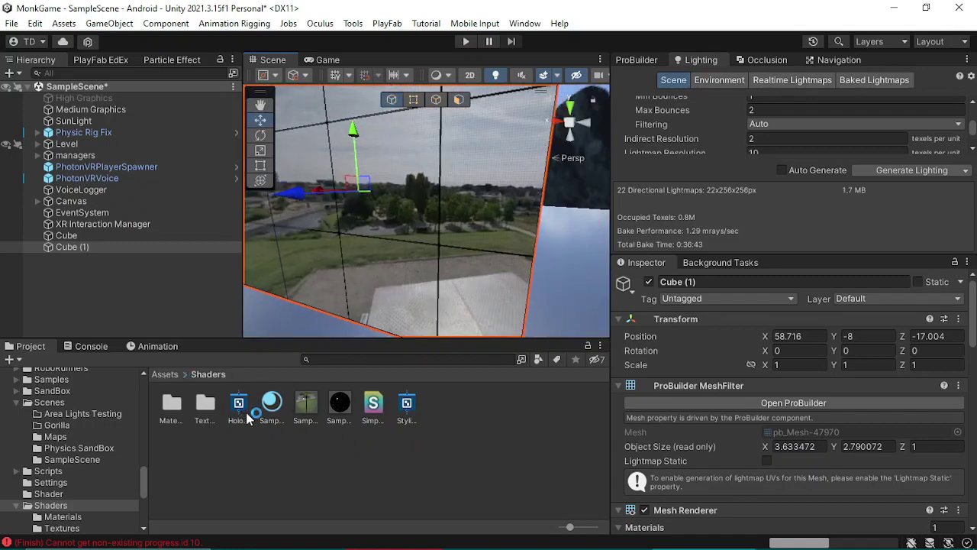
Select images (1) in Shaders/Textures, leaving its max size at 2048
{"action": "double_click", "coordinate": [208, 410]}
{"action": "mouse_move", "coordinate": [416, 272]}
{"action": "left_mouse_down", "text": "alt"}
{"action": "mouse_move", "coordinate": [375, 272]}
{"action": "mouse_move", "coordinate": [333, 390]}
{"action": "left_mouse_up", "text": "alt"}
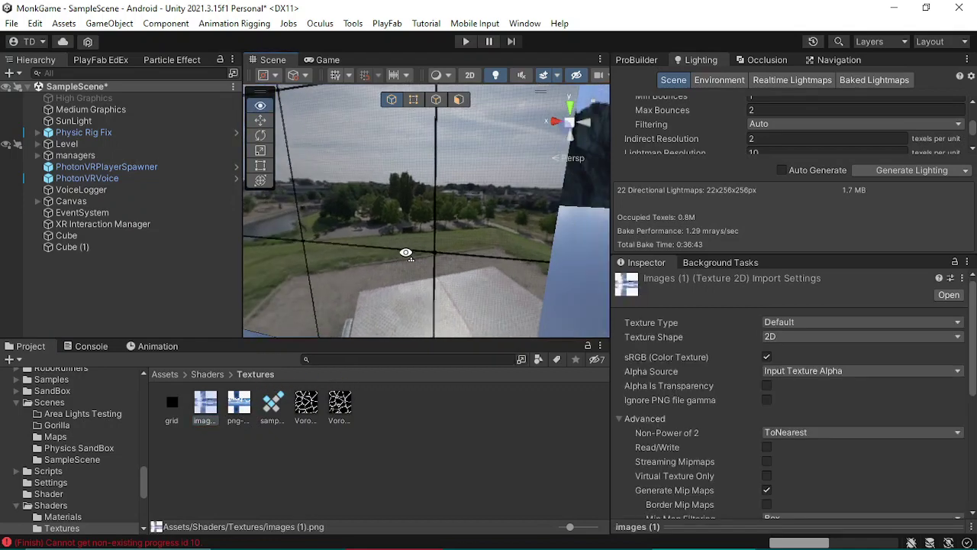
{"action": "mouse_move", "coordinate": [403, 253]}
{"action": "left_mouse_down", "text": "alt"}
{"action": "mouse_move", "coordinate": [411, 256]}
{"action": "mouse_move", "coordinate": [191, 410]}
{"action": "left_mouse_up", "text": "alt"}
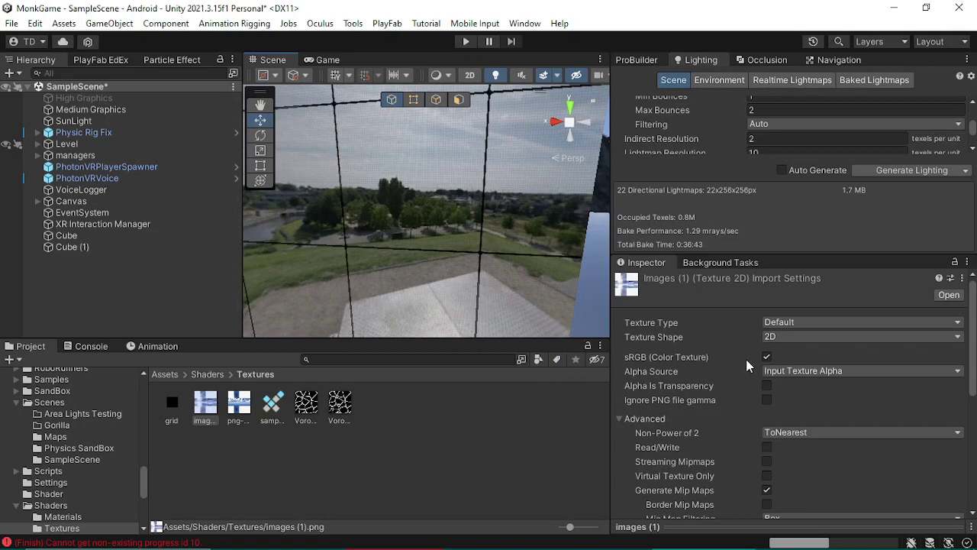
{"action": "scroll", "coordinate": [876, 382], "scroll_direction": "down", "scroll_amount": 4}
{"action": "scroll", "coordinate": [873, 392], "scroll_direction": "down", "scroll_amount": 1}
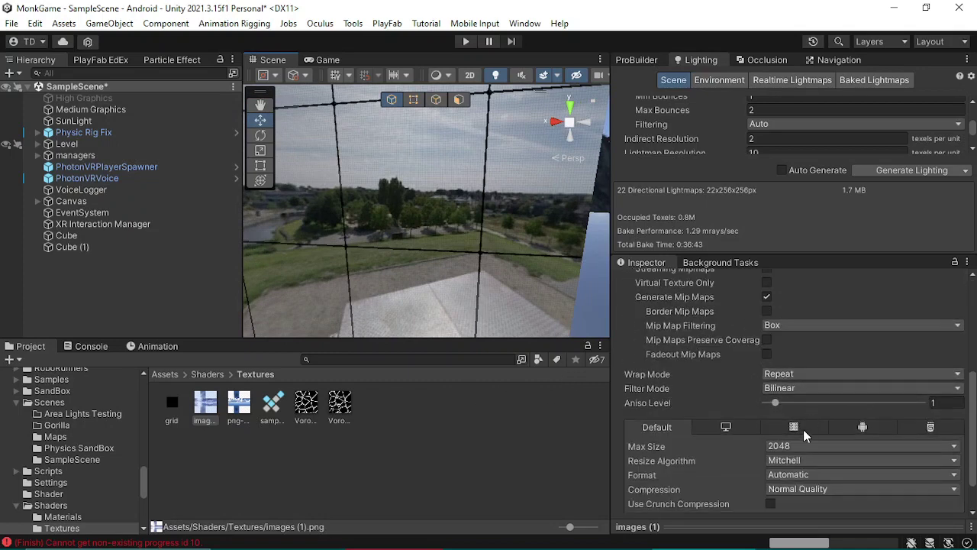
{"action": "left_click", "coordinate": [795, 446]}
{"action": "left_click", "coordinate": [821, 365]}
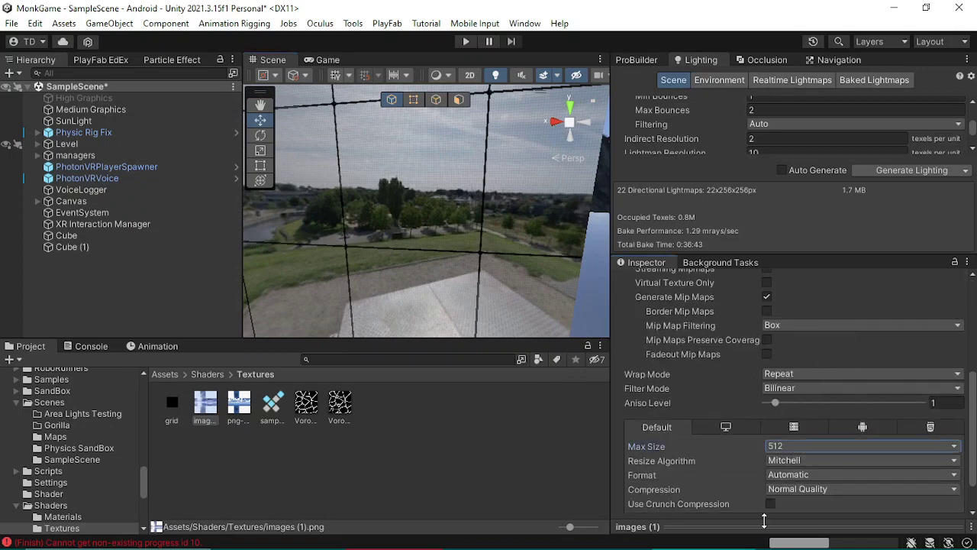
{"action": "left_click", "coordinate": [791, 449]}
{"action": "left_click", "coordinate": [800, 402]}
Give images (1) Cube shape, 6 Frames Layout mapping and no convolution, then apply
{"action": "scroll", "coordinate": [837, 410], "scroll_direction": "up", "scroll_amount": 5}
{"action": "left_click", "coordinate": [818, 337]}
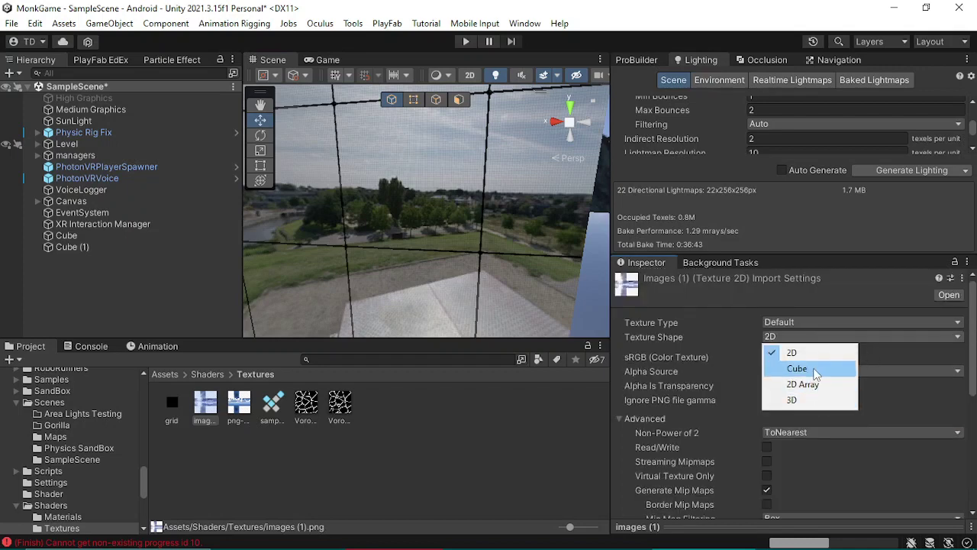
{"action": "left_click", "coordinate": [816, 370]}
{"action": "left_click", "coordinate": [774, 356]}
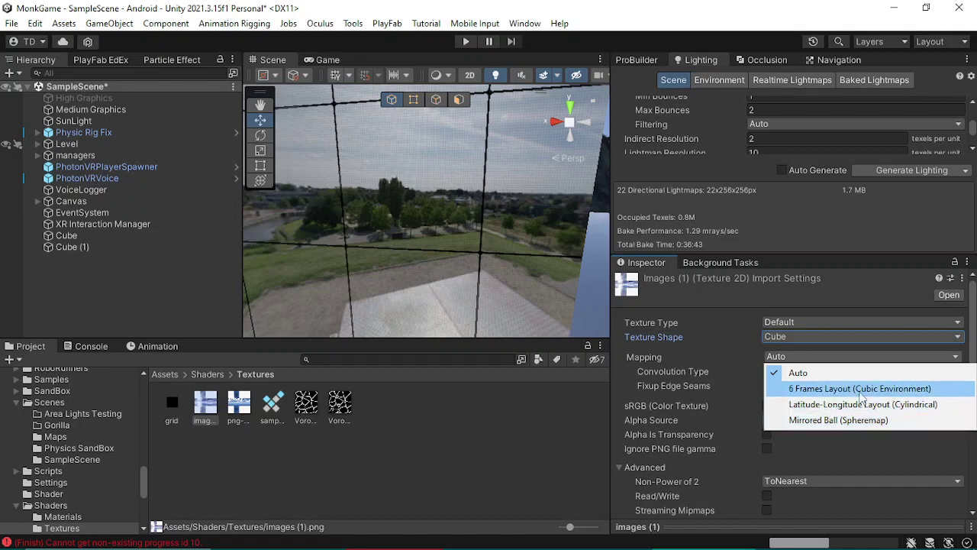
{"action": "left_click", "coordinate": [863, 391]}
{"action": "left_click", "coordinate": [803, 372]}
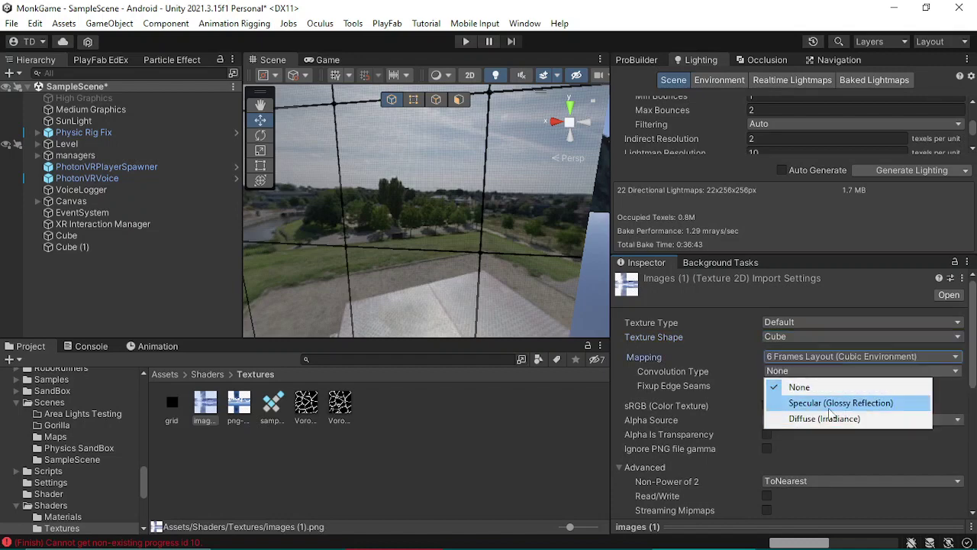
{"action": "left_click", "coordinate": [715, 353]}
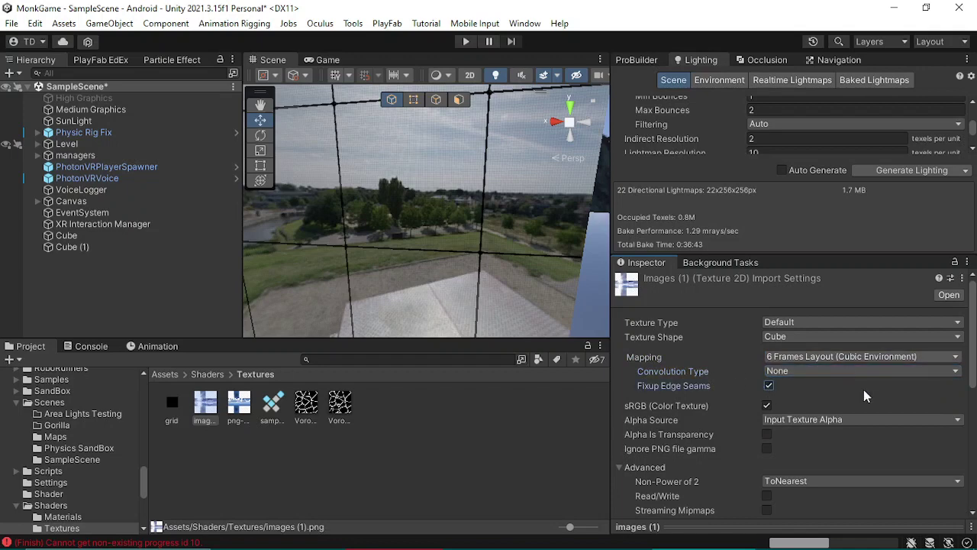
{"action": "scroll", "coordinate": [865, 395], "scroll_direction": "down", "scroll_amount": 5}
{"action": "left_click", "coordinate": [950, 488]}
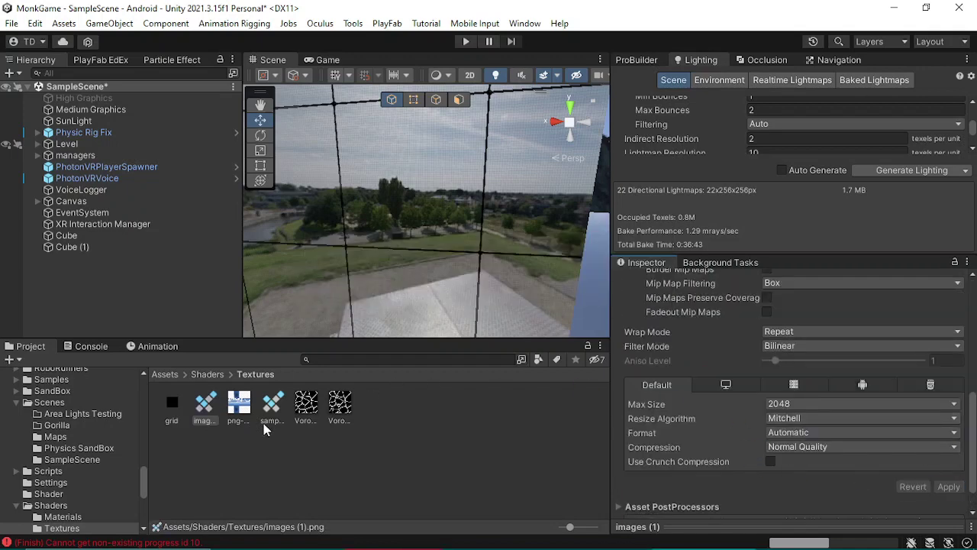
{"action": "left_click", "coordinate": [463, 273]}
Assign the images (1) texture to Sample Holowall 2's Cubemap slot for a cloudy sky behind the grid
{"action": "scroll", "coordinate": [801, 400], "scroll_direction": "down", "scroll_amount": 2}
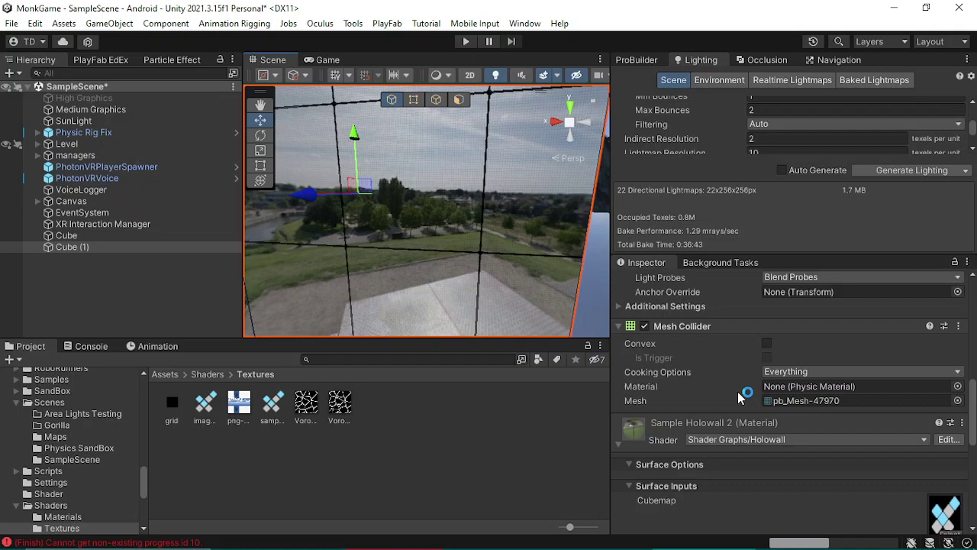
{"action": "scroll", "coordinate": [738, 391], "scroll_direction": "down", "scroll_amount": 5}
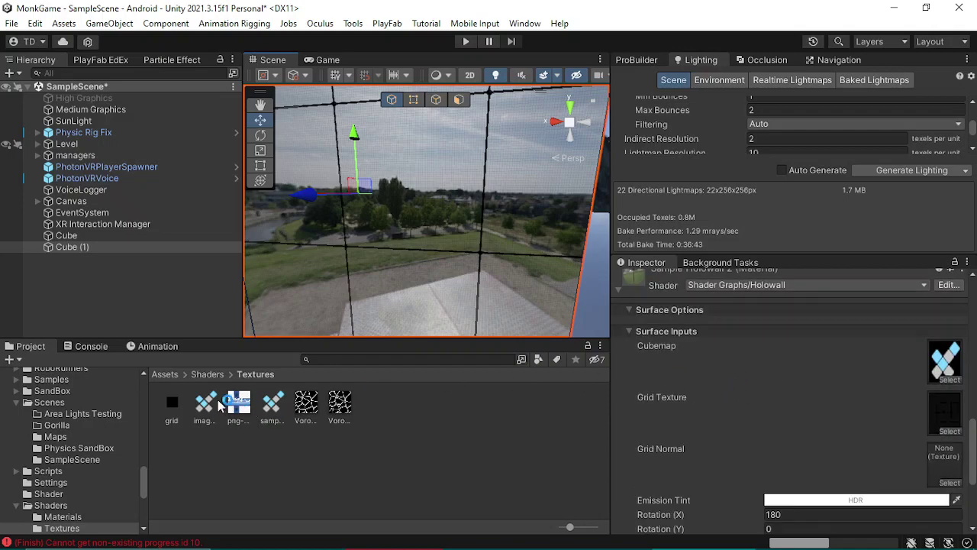
{"action": "left_click_drag", "start_coordinate": [939, 348], "coordinate": [948, 356]}
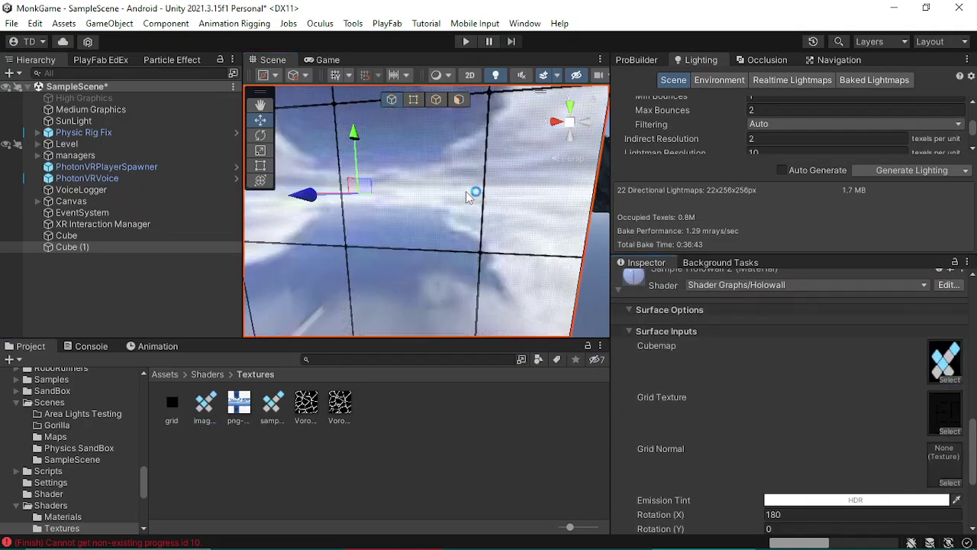
{"action": "right_click_drag", "start_coordinate": [469, 197], "coordinate": [535, 191]}
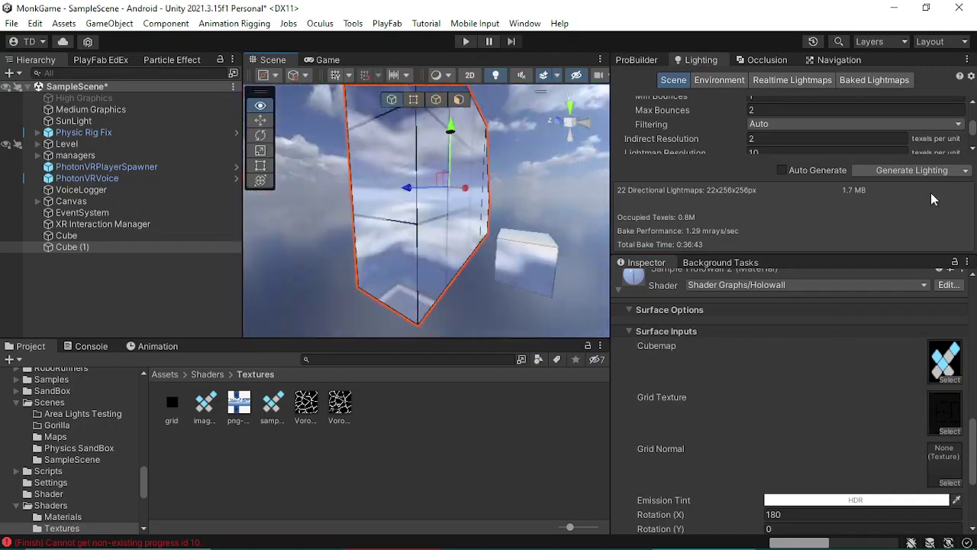
{"action": "mouse_move", "coordinate": [931, 199]}
{"action": "right_mouse_down"}
{"action": "mouse_move", "coordinate": [887, 266]}
{"action": "mouse_move", "coordinate": [929, 282]}
{"action": "mouse_move", "coordinate": [888, 261]}
{"action": "mouse_move", "coordinate": [898, 222]}
{"action": "mouse_move", "coordinate": [711, 216]}
{"action": "mouse_move", "coordinate": [687, 538]}
{"action": "right_mouse_up"}
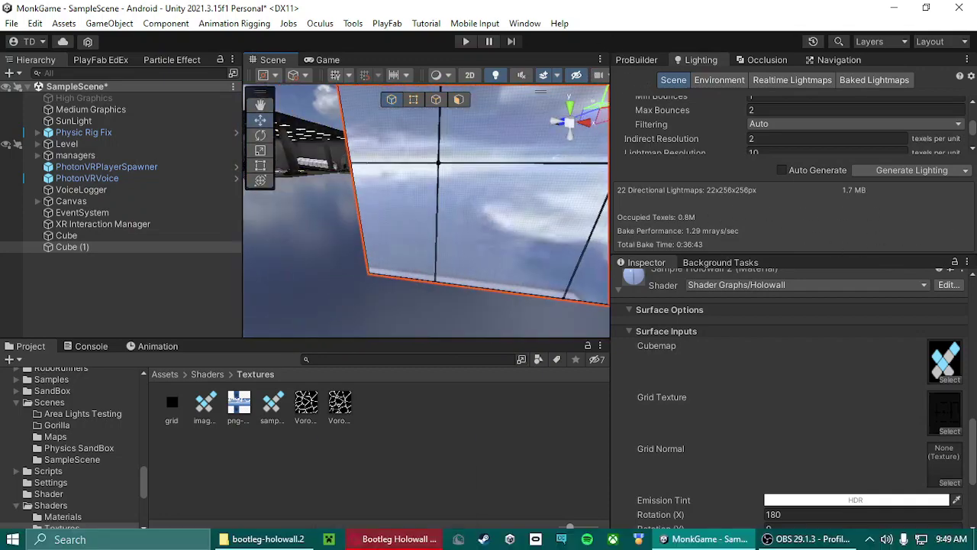
{"action": "left_click", "coordinate": [399, 539]}
{"action": "left_click", "coordinate": [913, 11]}
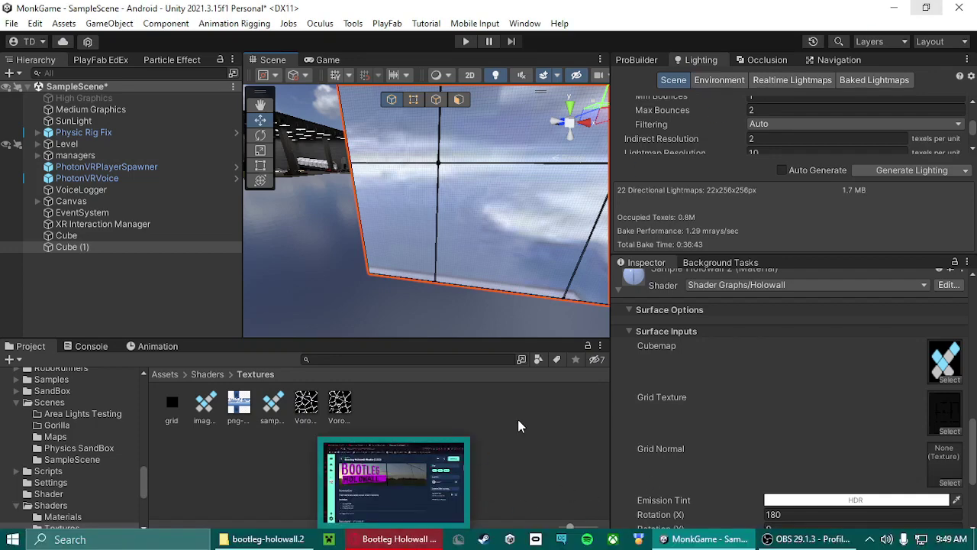
{"action": "key", "text": "f"}
{"action": "mouse_move", "coordinate": [456, 203]}
{"action": "left_mouse_down", "text": "alt"}
{"action": "mouse_move", "coordinate": [903, 197]}
{"action": "mouse_move", "coordinate": [507, 220]}
{"action": "mouse_move", "coordinate": [619, 220]}
{"action": "left_mouse_up", "text": "alt"}
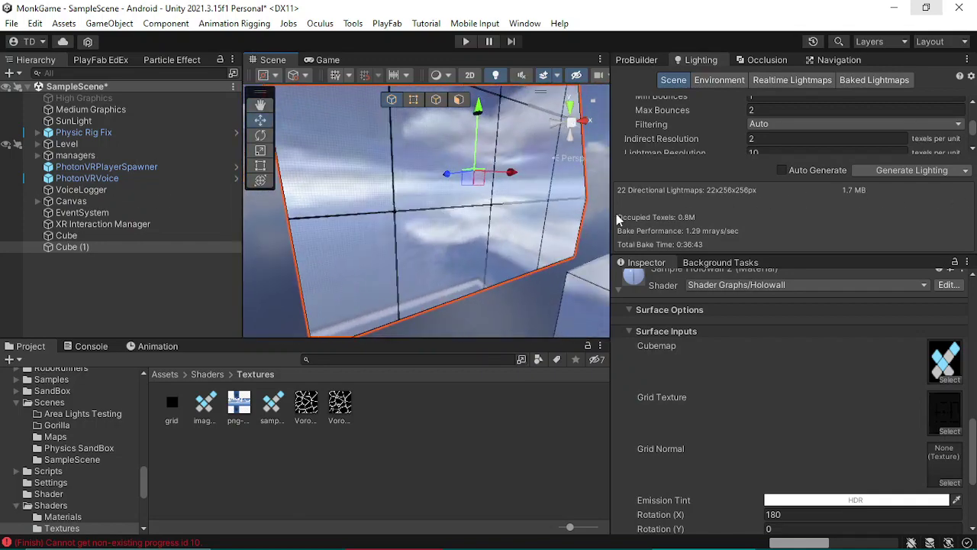
{"action": "mouse_move", "coordinate": [552, 206]}
{"action": "left_mouse_down", "text": "alt"}
{"action": "mouse_move", "coordinate": [553, 191]}
{"action": "mouse_move", "coordinate": [647, 303]}
{"action": "left_mouse_up", "text": "alt"}
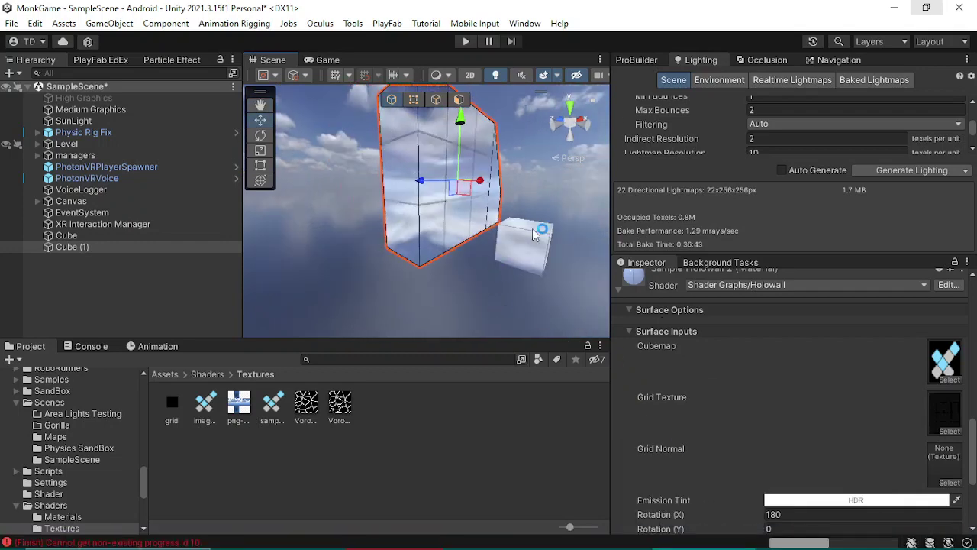
{"action": "mouse_move", "coordinate": [453, 237]}
{"action": "left_mouse_down", "text": "alt"}
{"action": "mouse_move", "coordinate": [448, 207]}
{"action": "mouse_move", "coordinate": [374, 193]}
{"action": "mouse_move", "coordinate": [578, 197]}
{"action": "left_mouse_up", "text": "alt"}
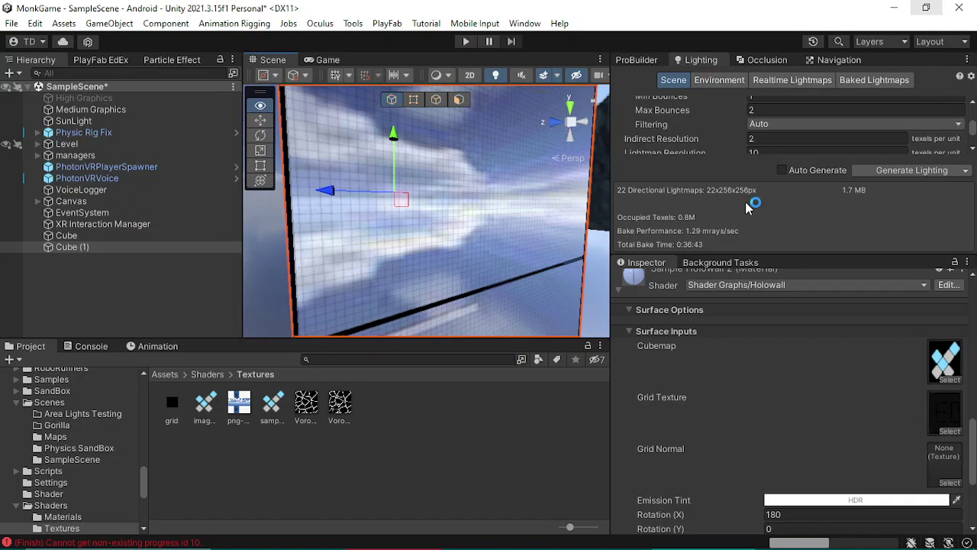